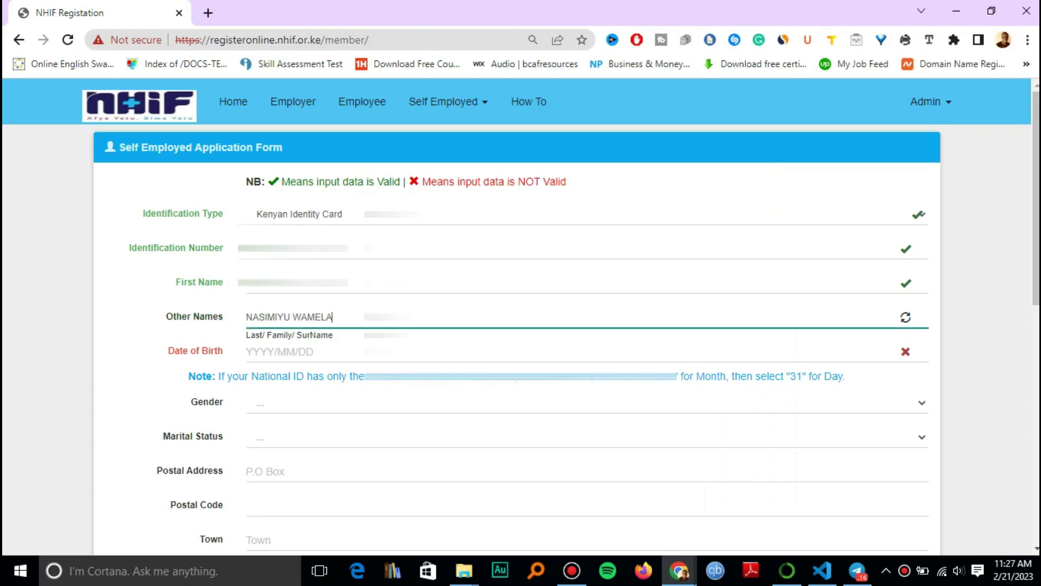
left_click(303, 352)
left_click(257, 378)
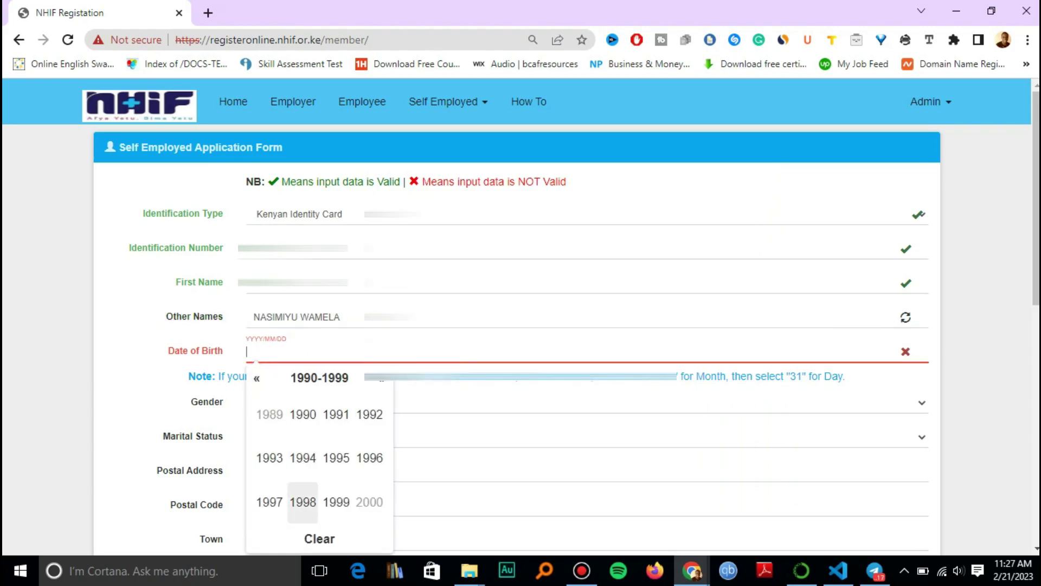
left_click(303, 502)
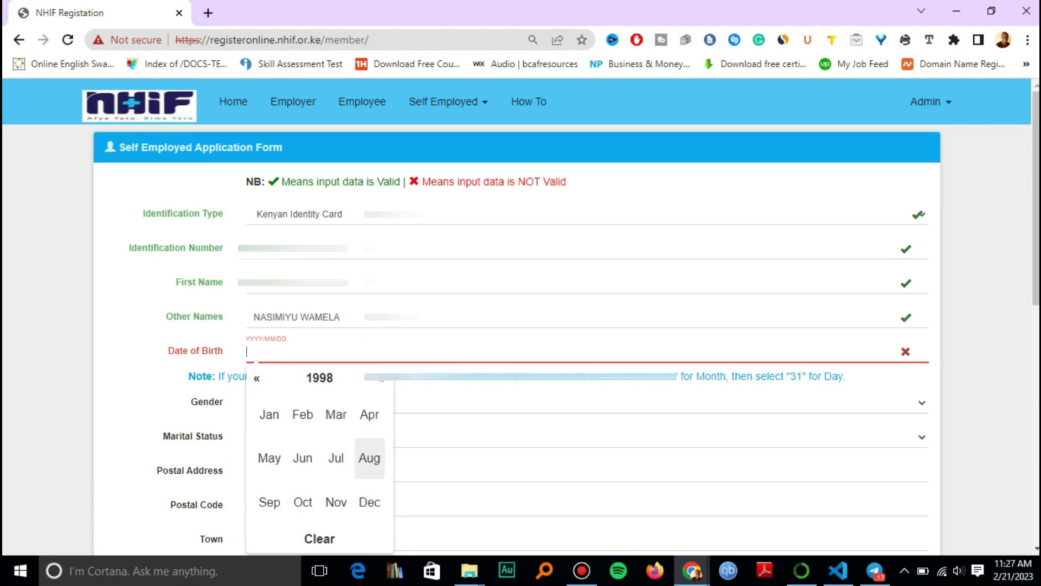
left_click(370, 458)
left_click(333, 463)
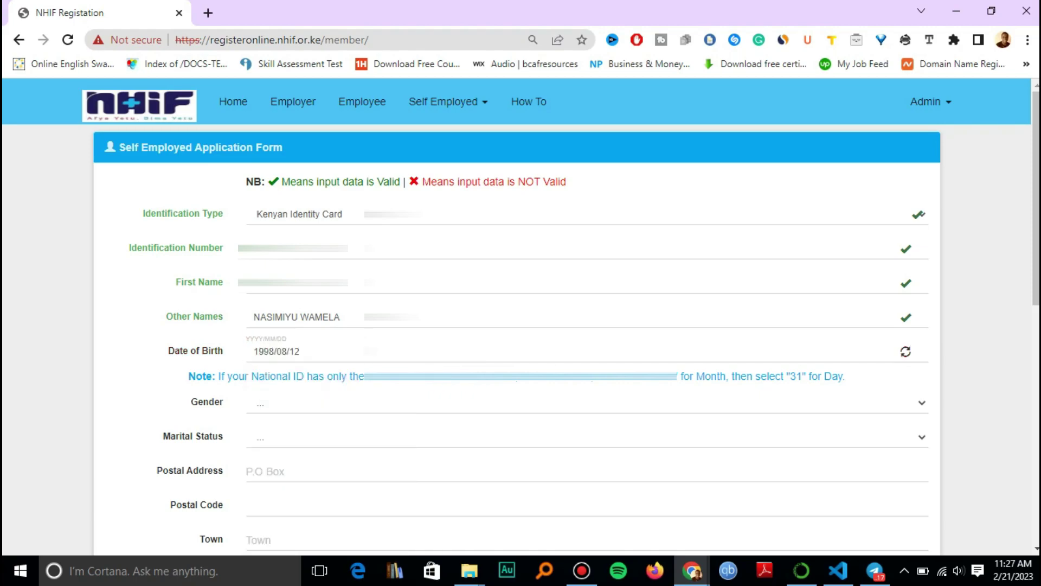
Choose Female as gender and SINGLE as marital status.
left_click(304, 402)
key("Down")
key("Return")
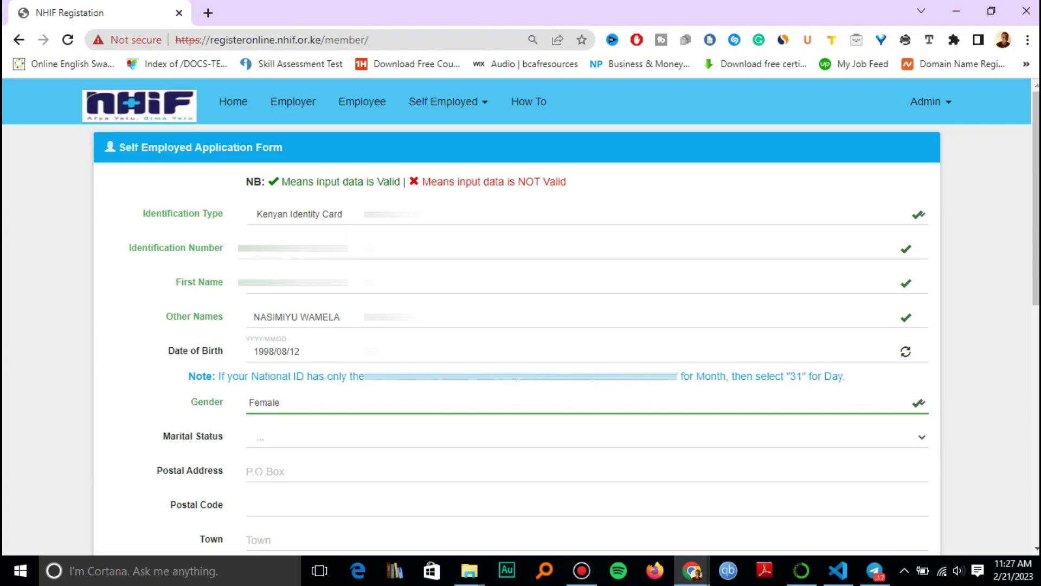
scroll(520, 325, "down", 4)
left_click(586, 212)
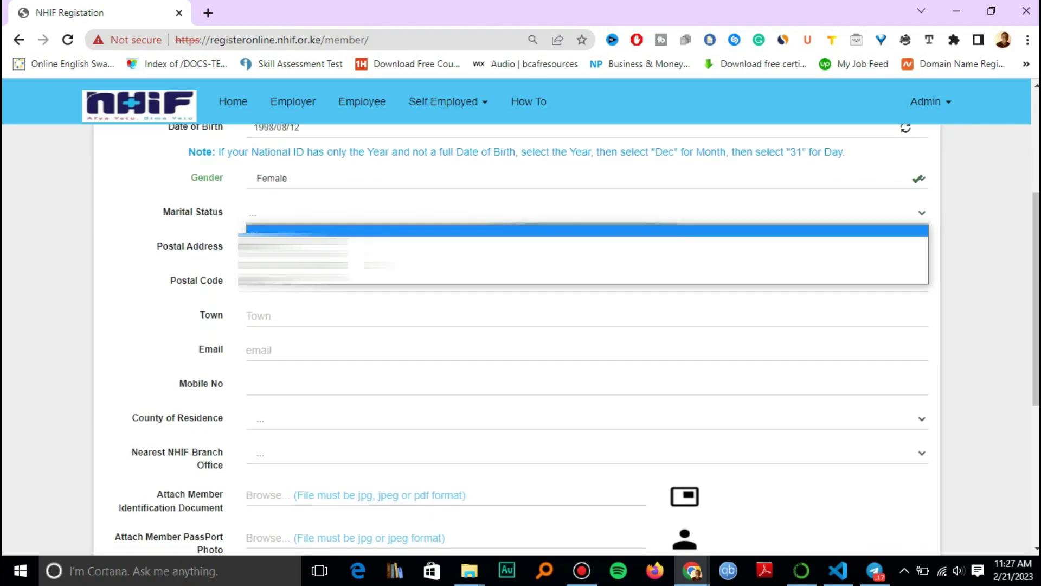
key("Down")
Autofill the contact fields from saved details, then open a new tab with the profile list.
key("Down")
key("Return")
key("Tab")
key("Down")
key("Return")
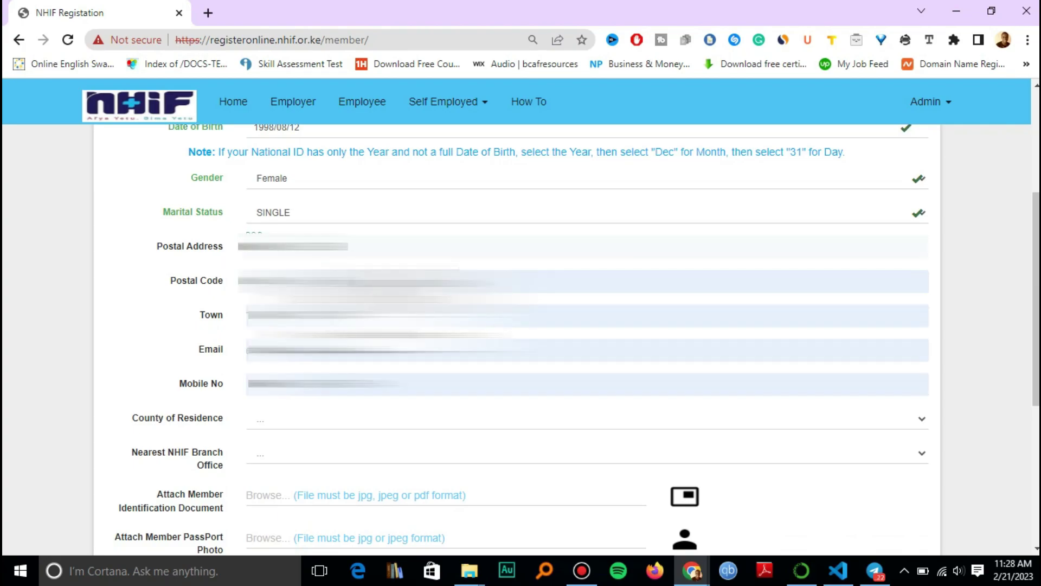
key("ctrl+t")
left_click(1003, 39)
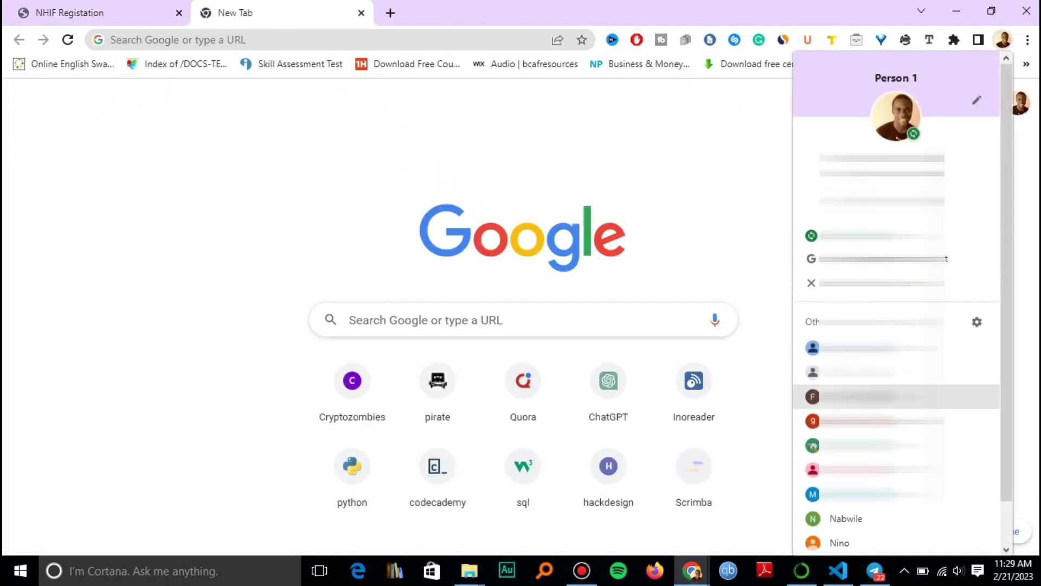
Add a new Chrome profile, sign in, and create a Google account for personal use.
scroll(896, 398, "down", 2)
left_click(840, 540)
left_click(523, 402)
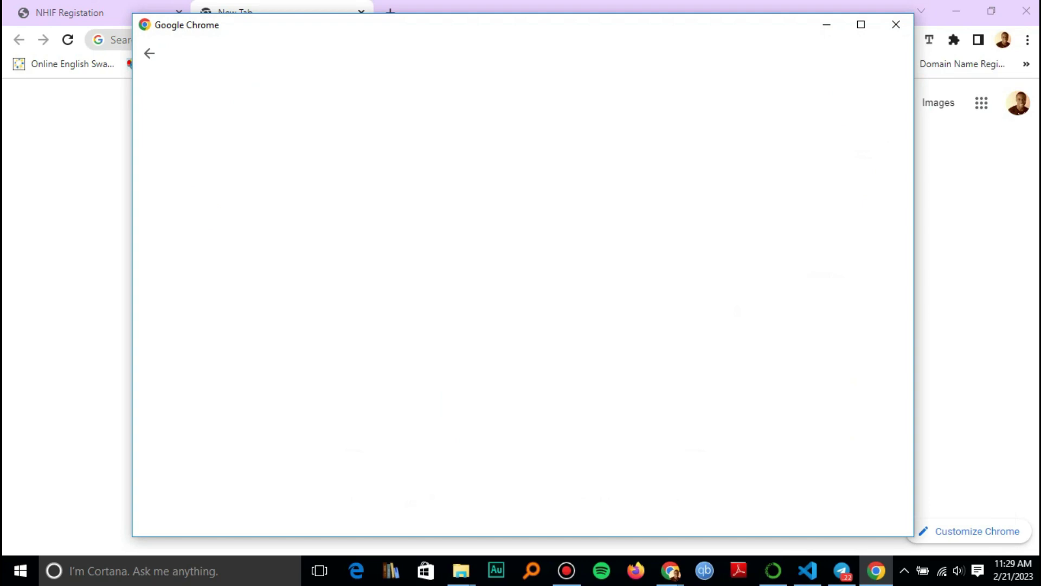
left_click(861, 25)
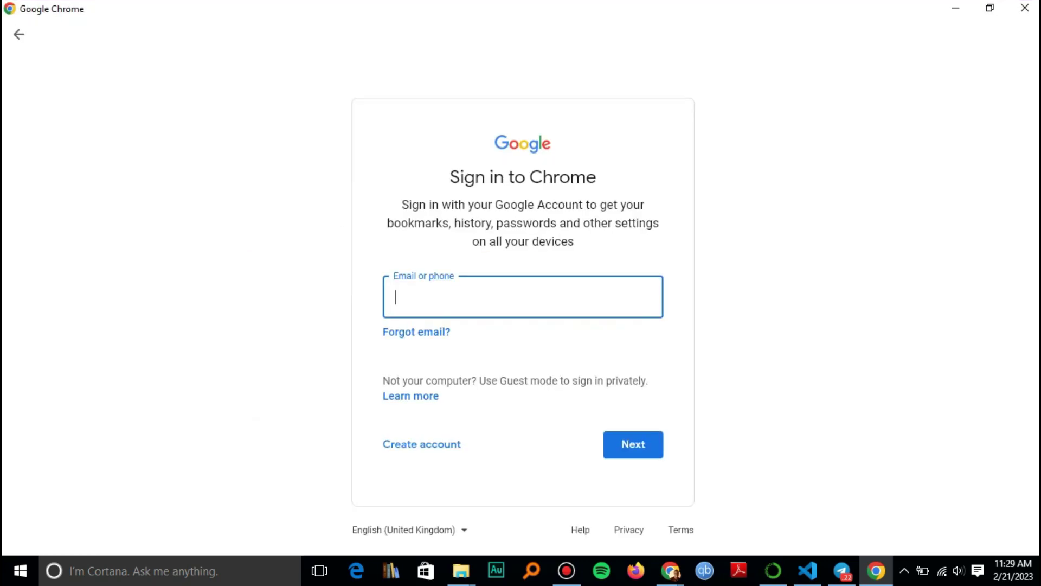
left_click(455, 444)
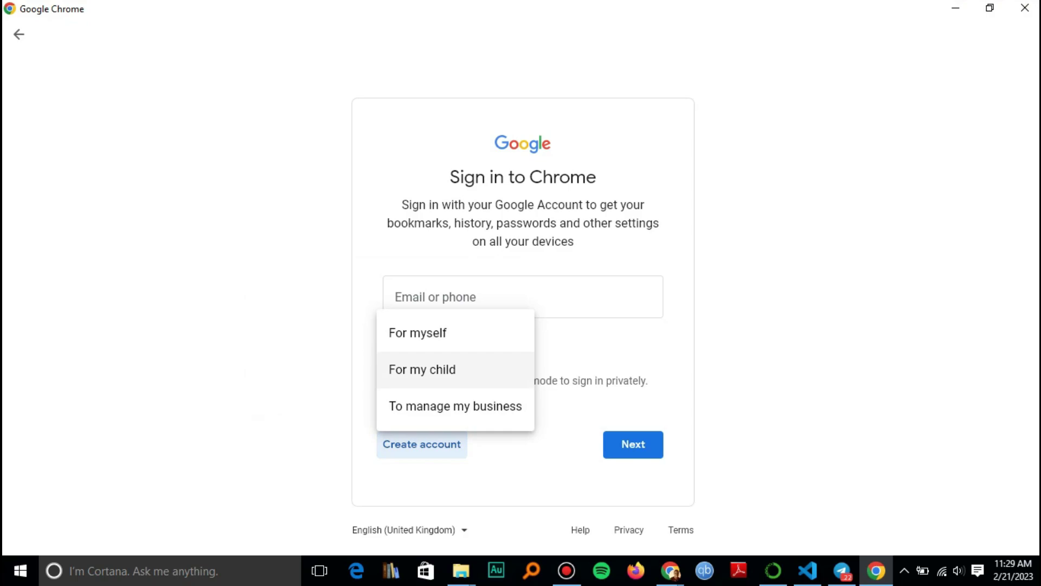
left_click(417, 332)
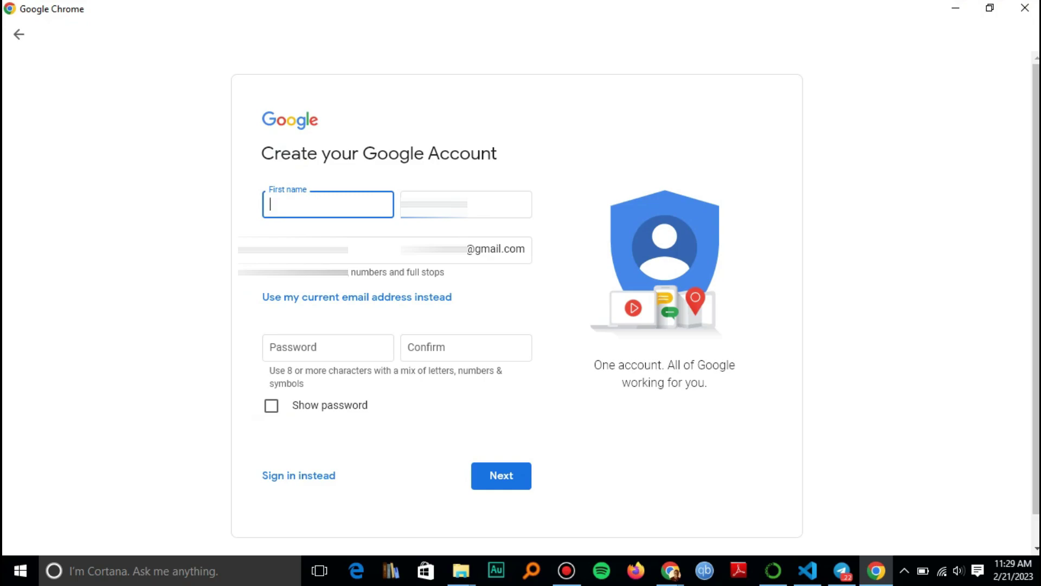
Enter the account holder's first and last name, a Gmail username and a visible password.
type("Shallen")
key("Tab")
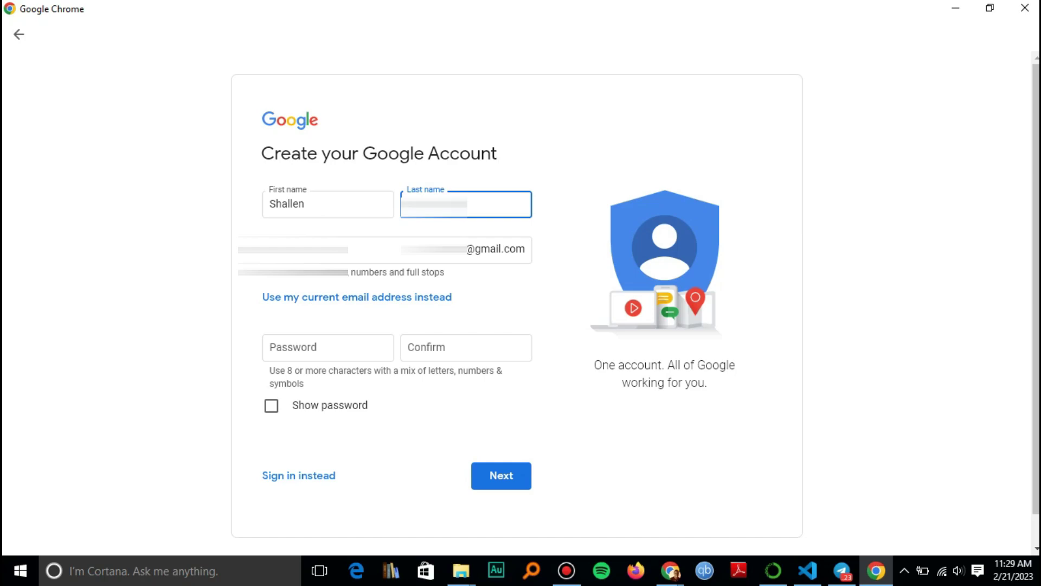
key("Tab")
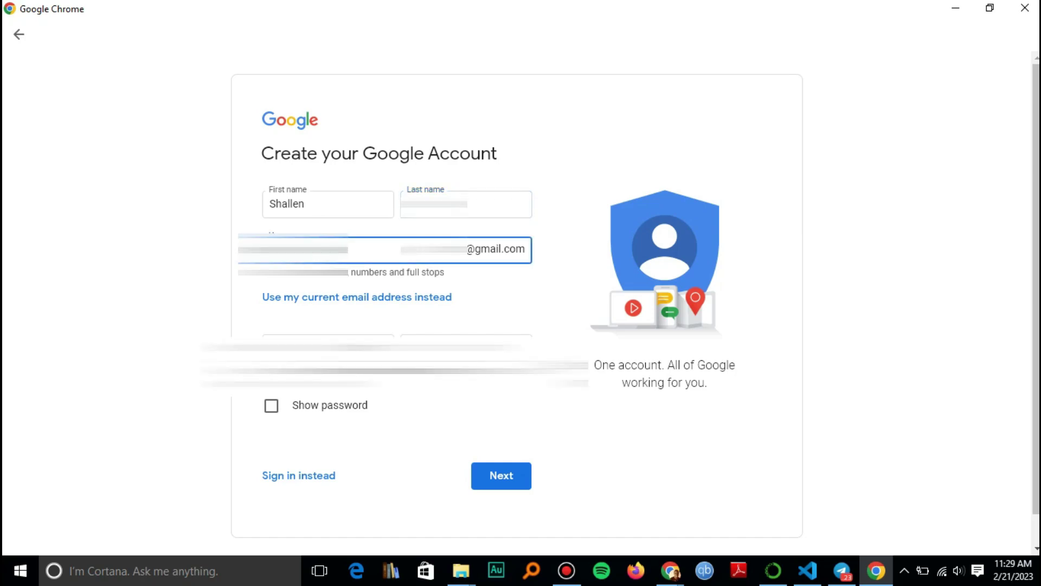
key("Tab")
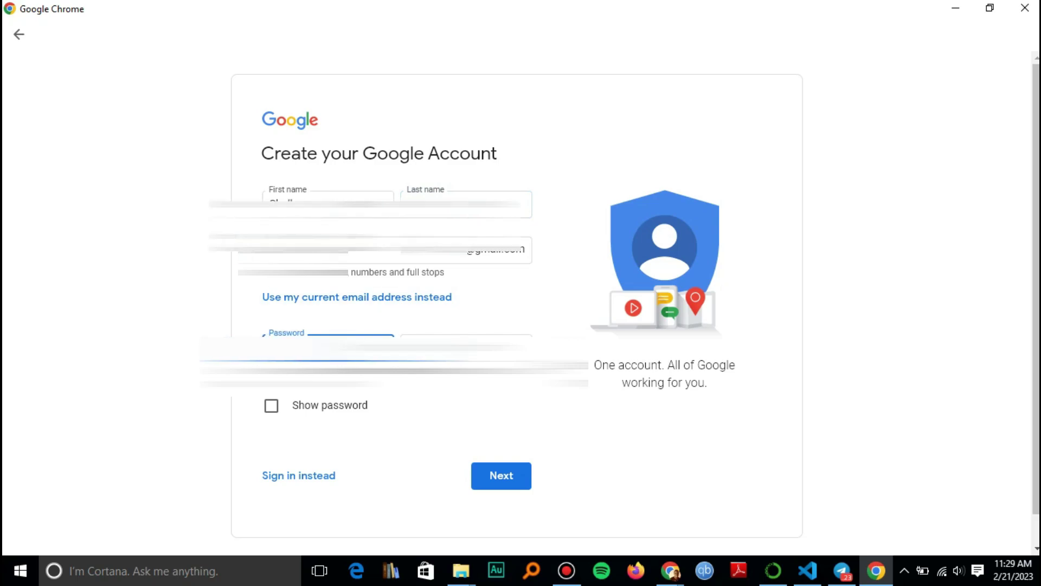
left_click(271, 406)
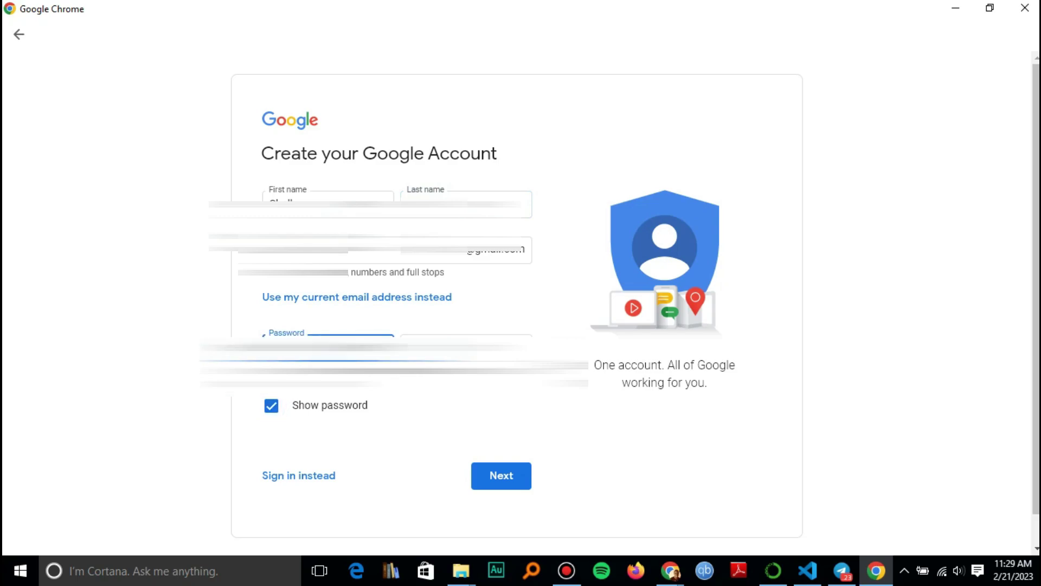
key("ctrl+a")
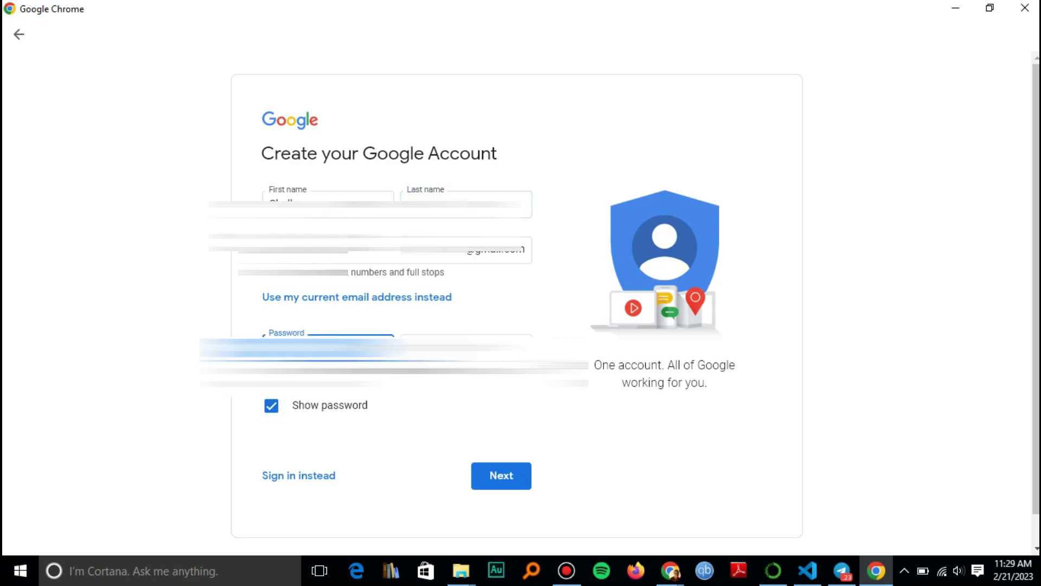
key("Tab")
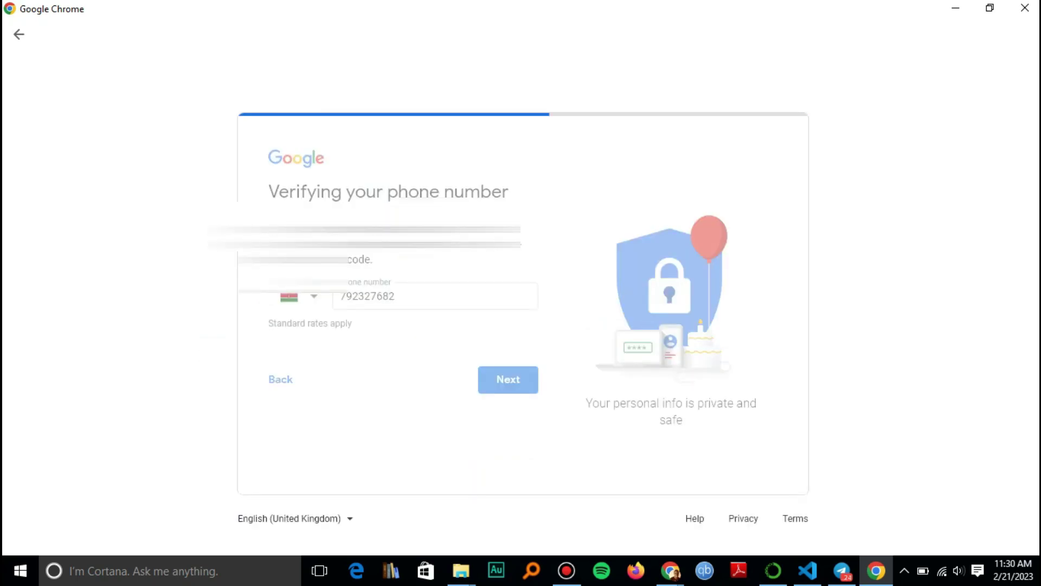
Submit the phone verification code sent to the number.
key("Return")
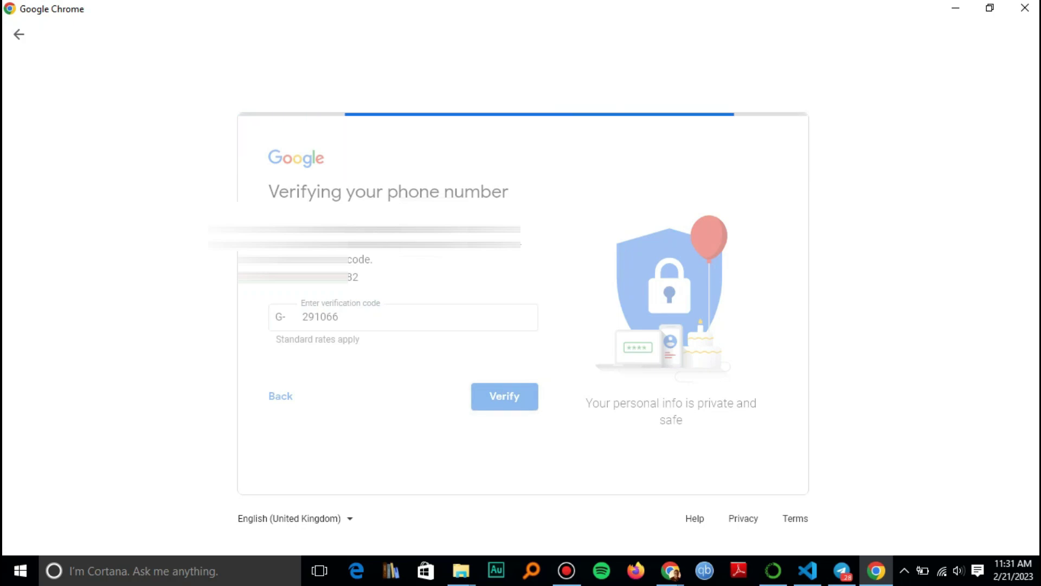
key("Tab")
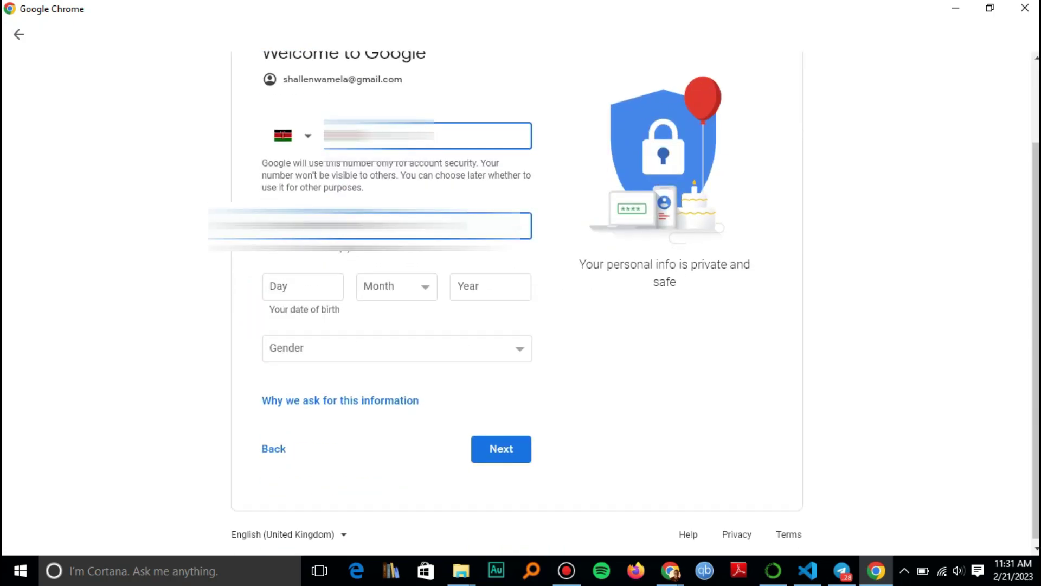
left_click(302, 286)
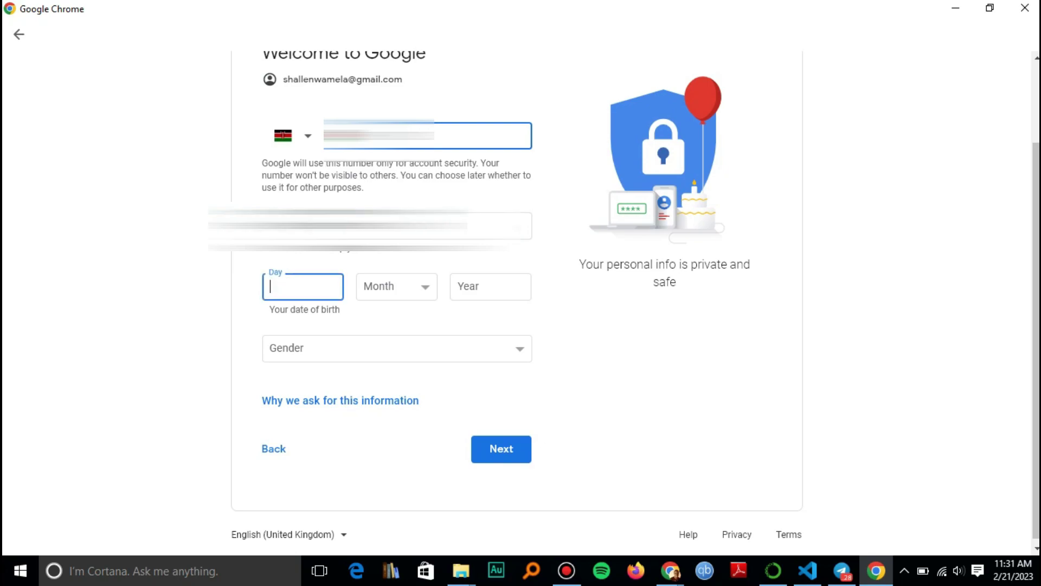
type("12")
left_click(397, 286)
left_click(382, 404)
left_click(490, 286)
type("1998")
left_click(396, 348)
left_click(288, 370)
left_click(501, 449)
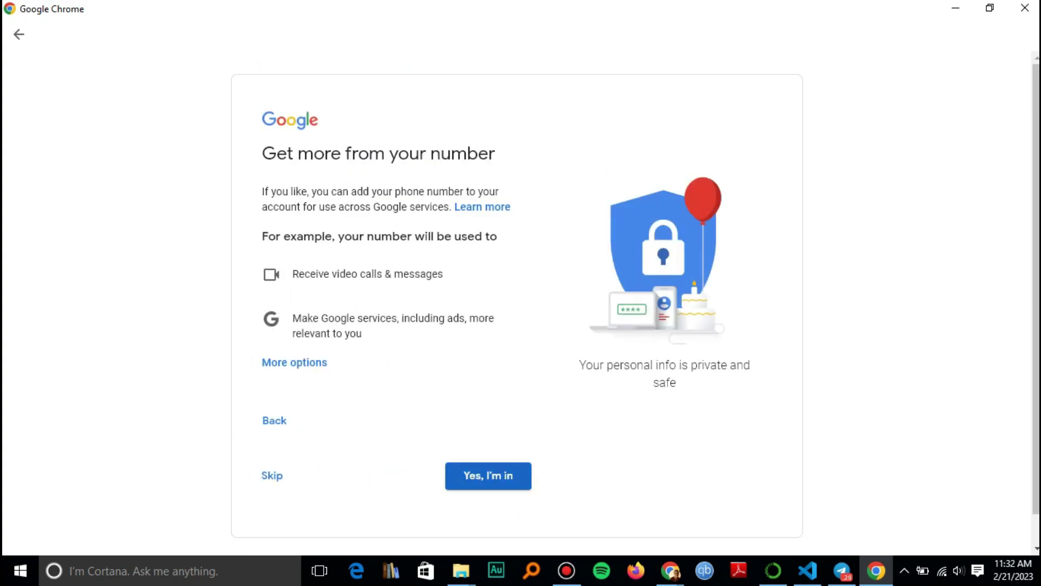
Skip extra phone number uses and agree to the privacy terms.
left_click(272, 476)
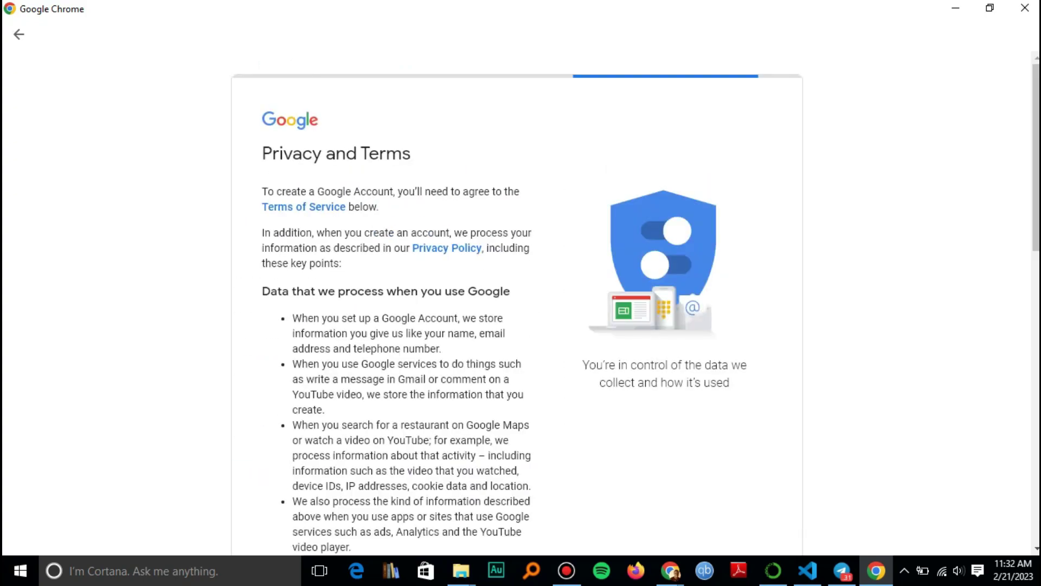
scroll(517, 304, "down", 10)
left_click(500, 493)
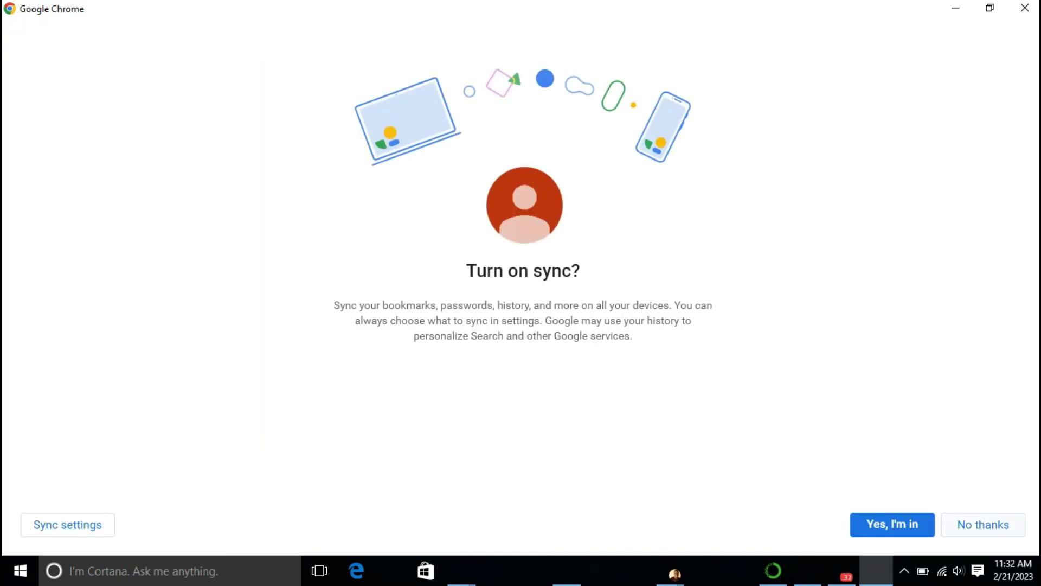
Turn on sync, select the new account's email address, and minimize the new profile window.
left_click(919, 524)
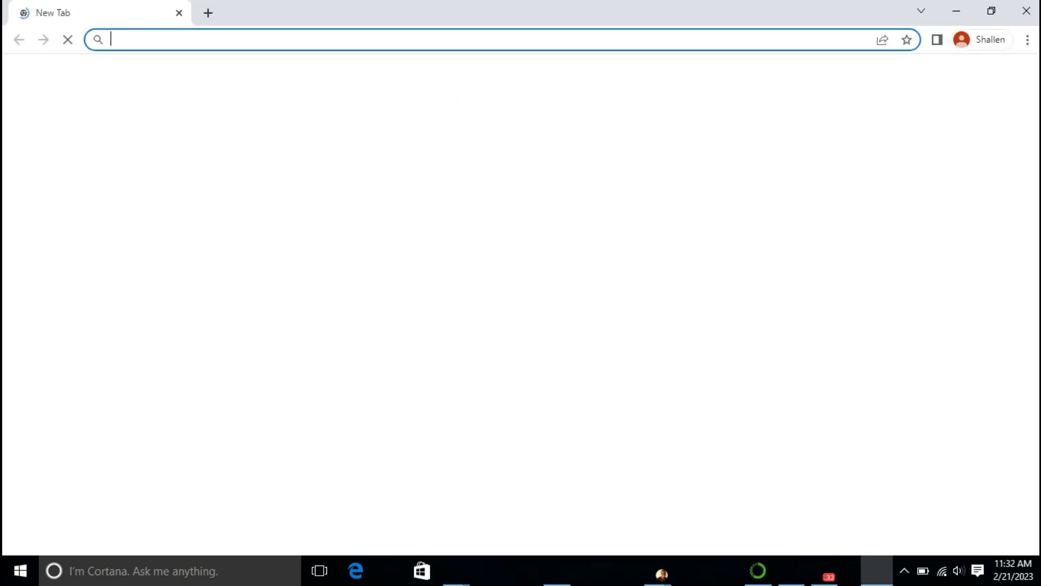
left_click(917, 420)
left_click(1018, 79)
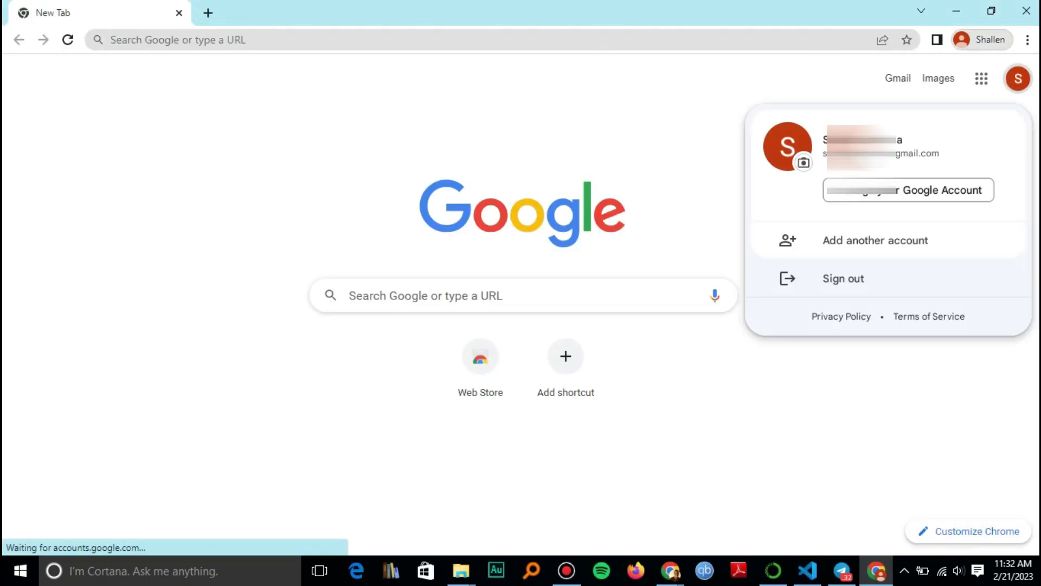
left_click_drag(940, 154, 822, 153)
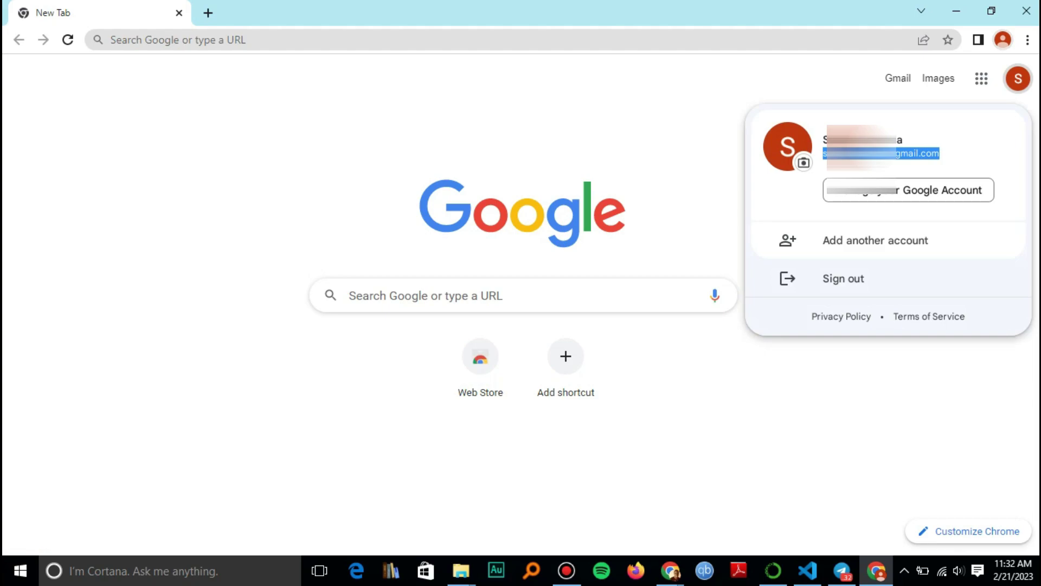
left_click(956, 11)
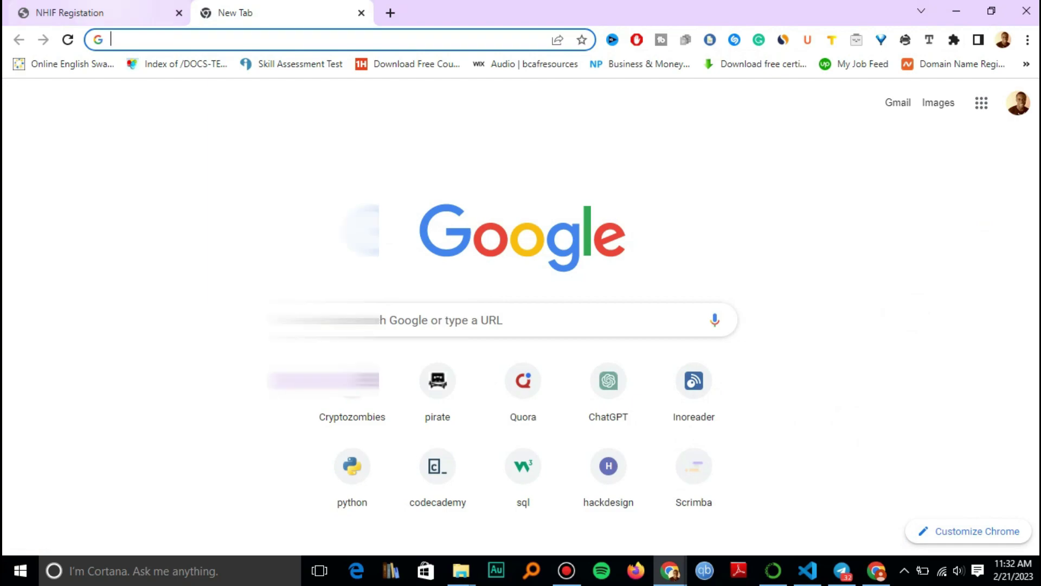
On the NHIF form, paste the new Gmail address into Email and add a 0 to Mobile No.
left_click(109, 13)
left_click_drag(380, 351, 245, 350)
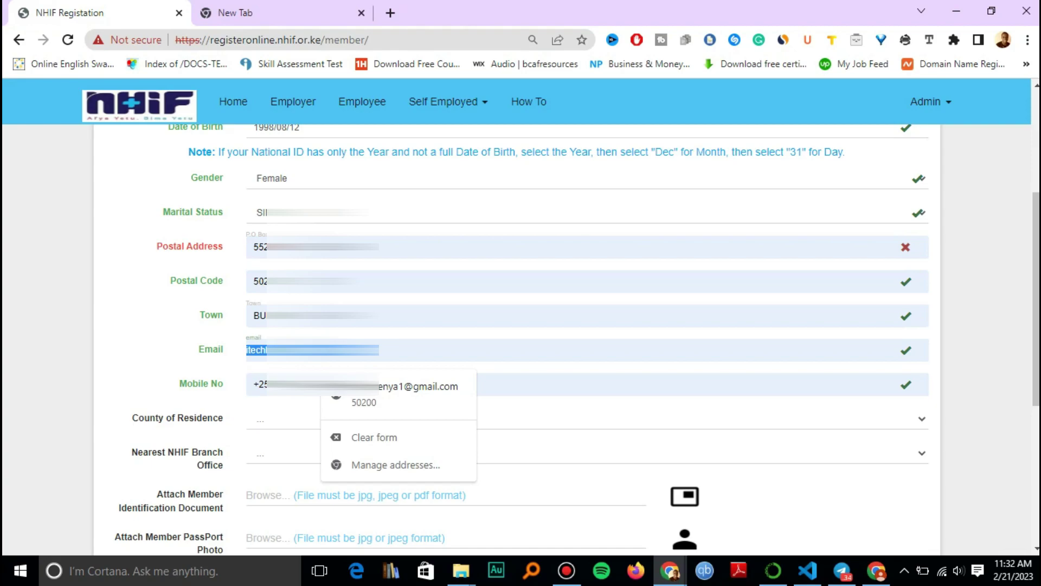
key("ctrl+v")
left_click(337, 384)
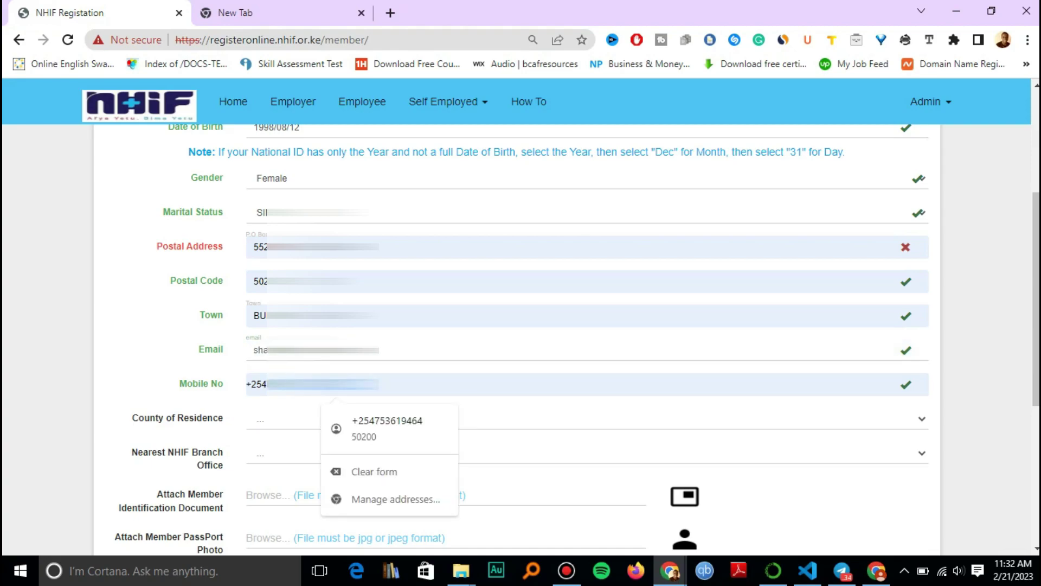
key("Escape")
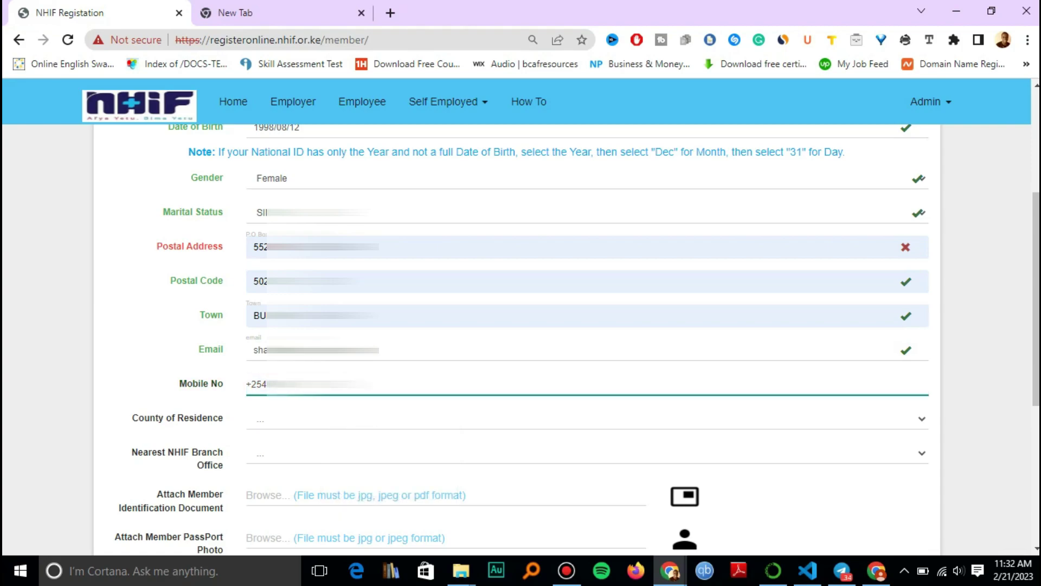
type("0")
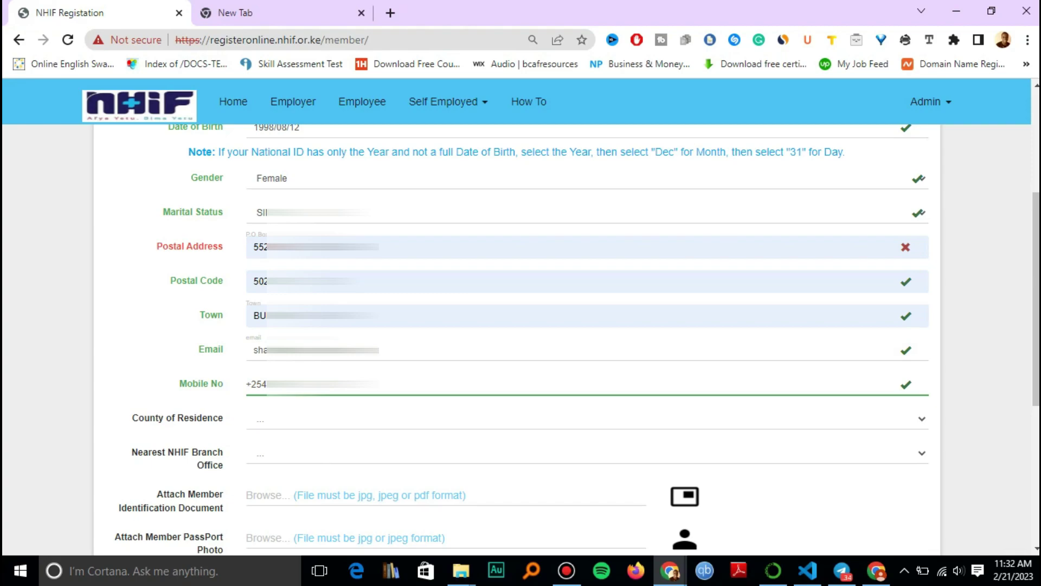
Set County of Residence and nearest branch office both to BUNGOMA, then browse for the ID document.
left_click(587, 418)
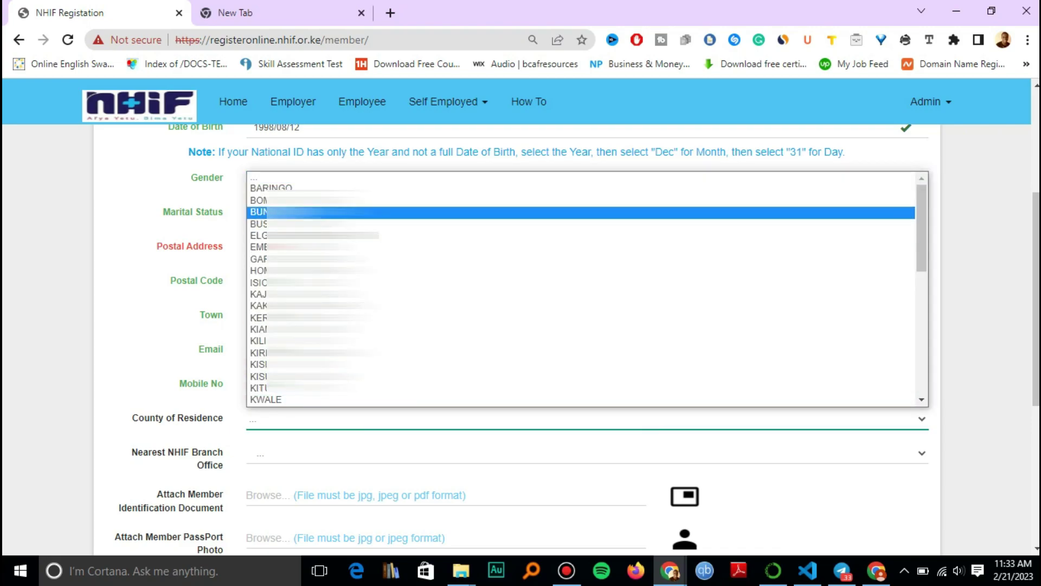
left_click(580, 213)
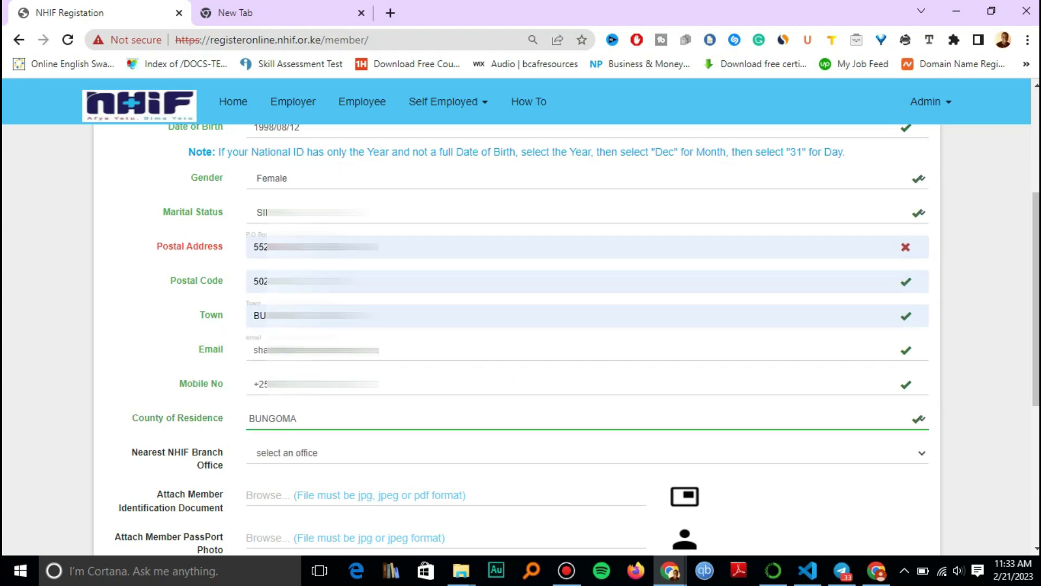
scroll(521, 325, "down", 2)
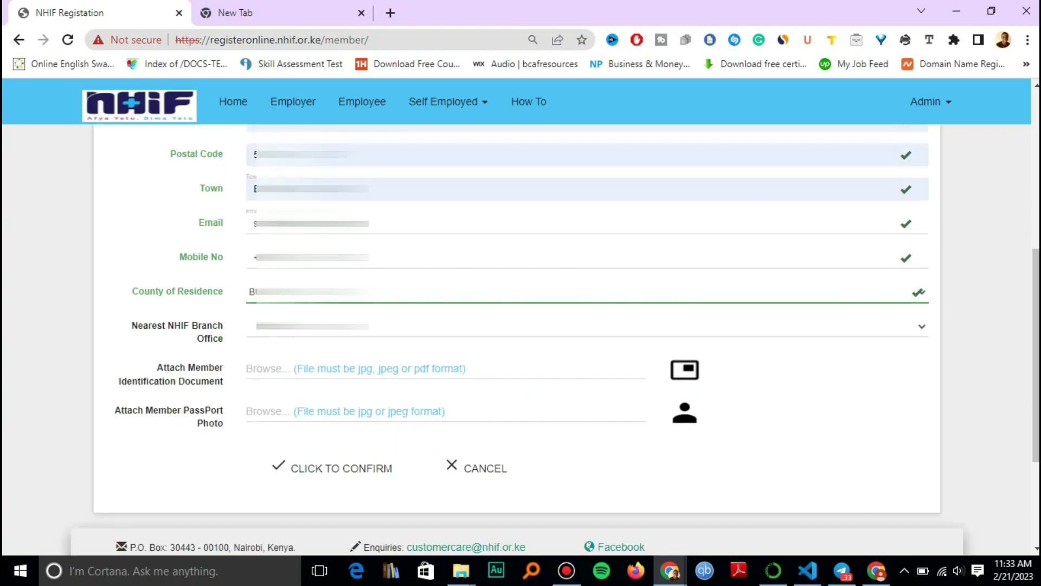
left_click(586, 326)
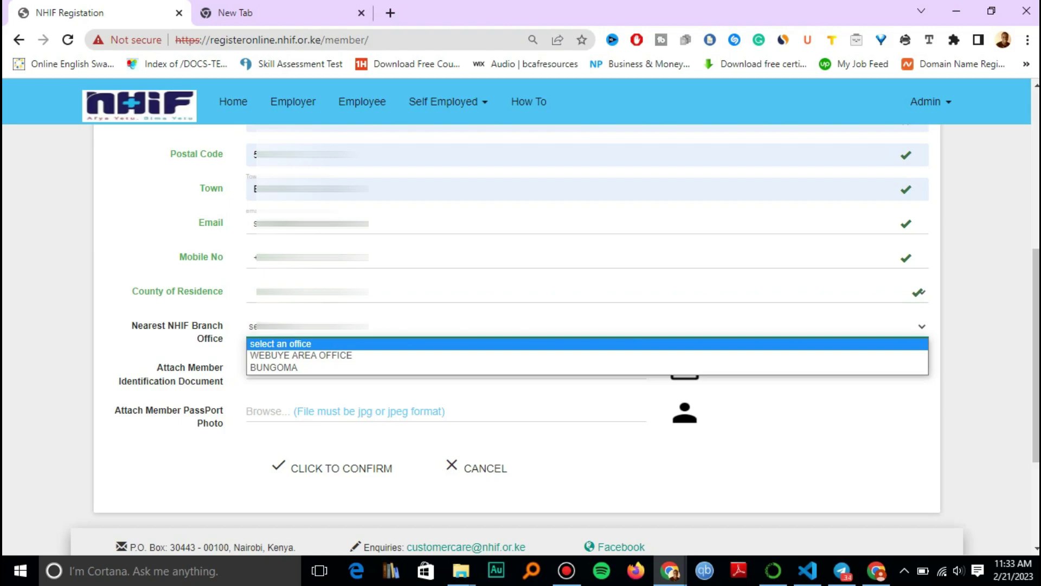
key("Down")
key("Down")
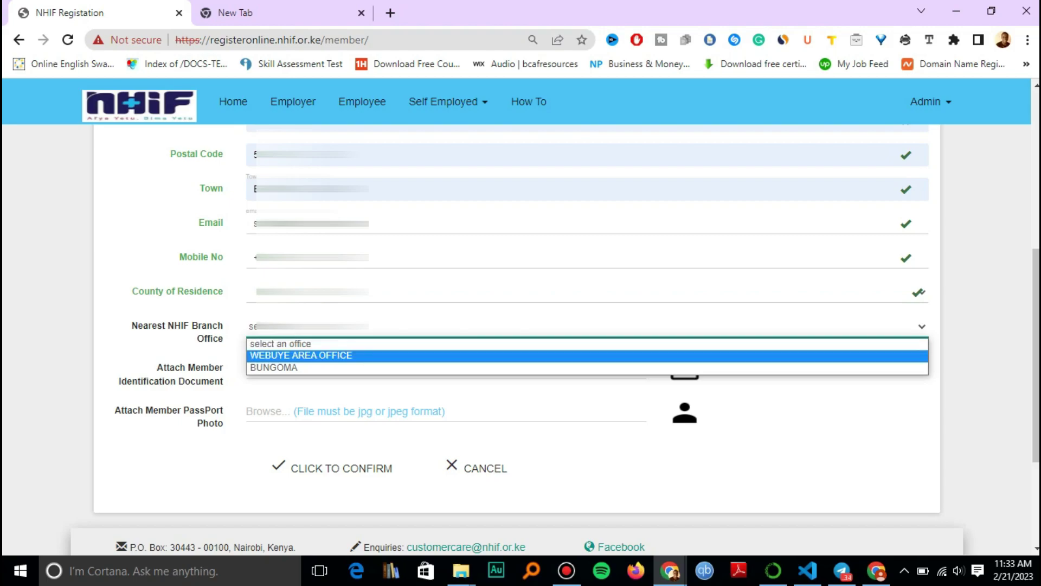
key("Return")
scroll(521, 326, "down", 2)
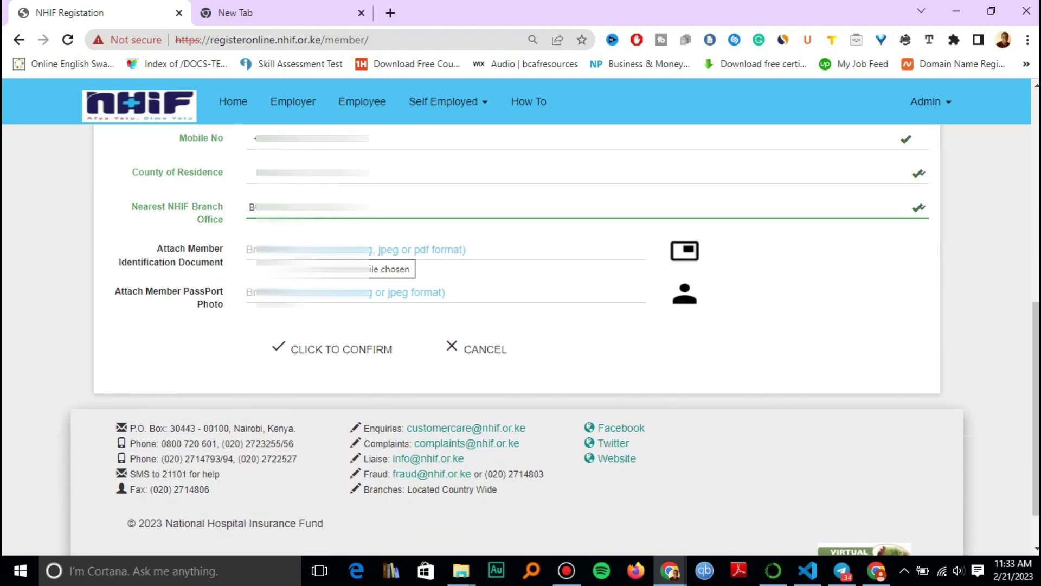
left_click(360, 251)
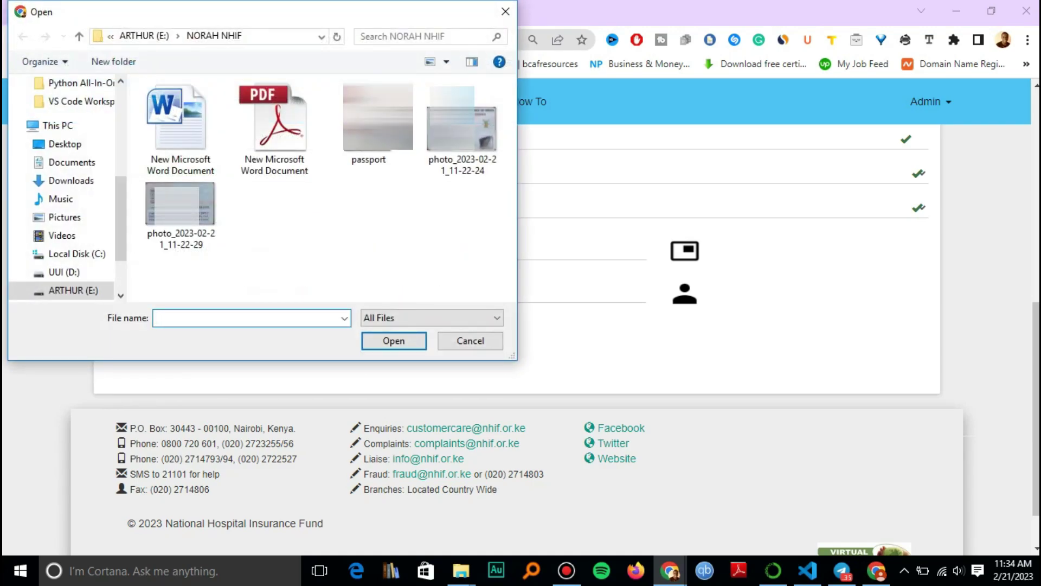
Attach New Microsoft Word Document.pdf as the ID and passport.jpg as the photo.
left_click(274, 128)
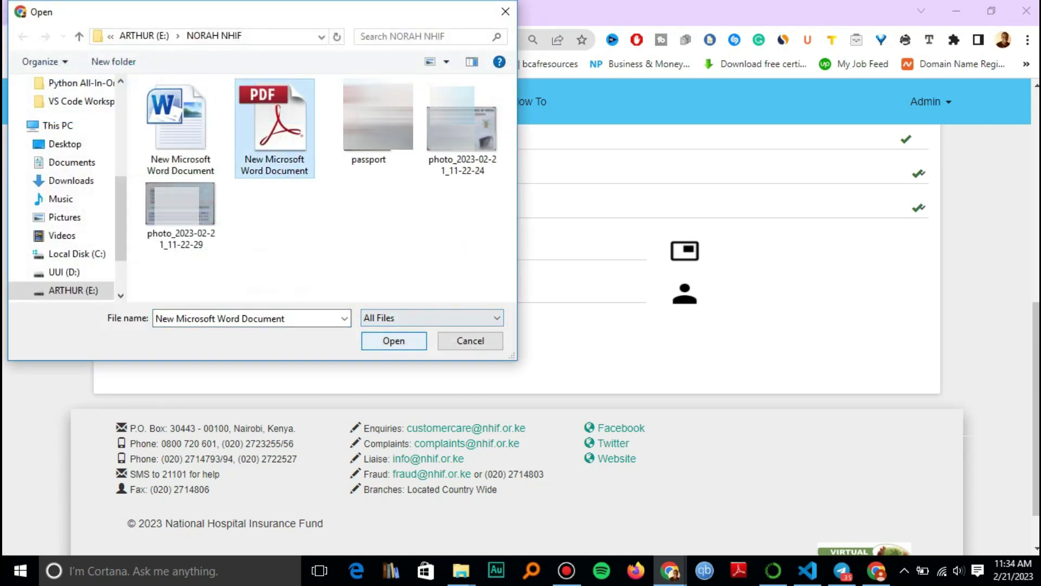
left_click(394, 341)
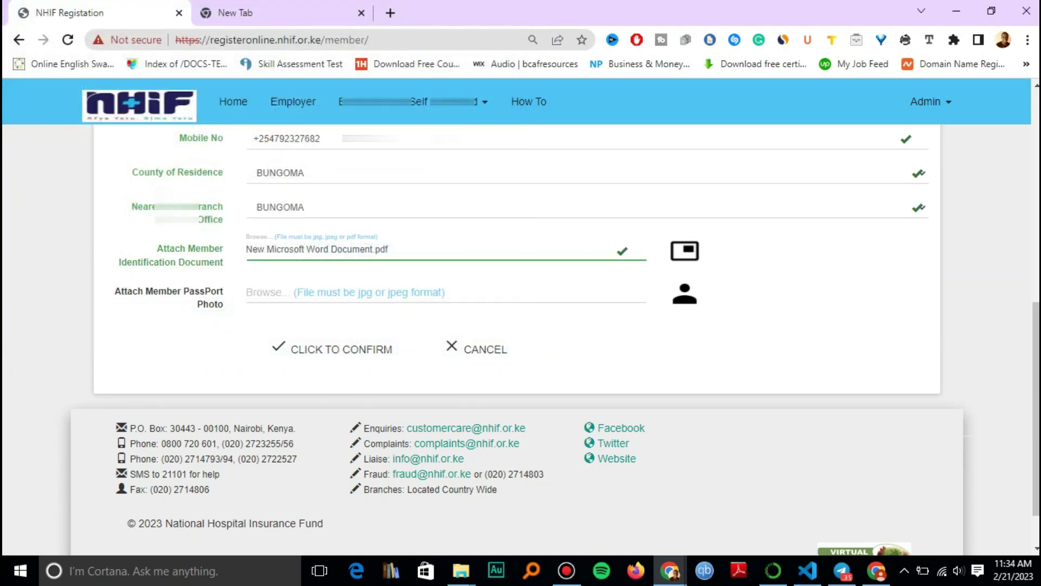
left_click(414, 297)
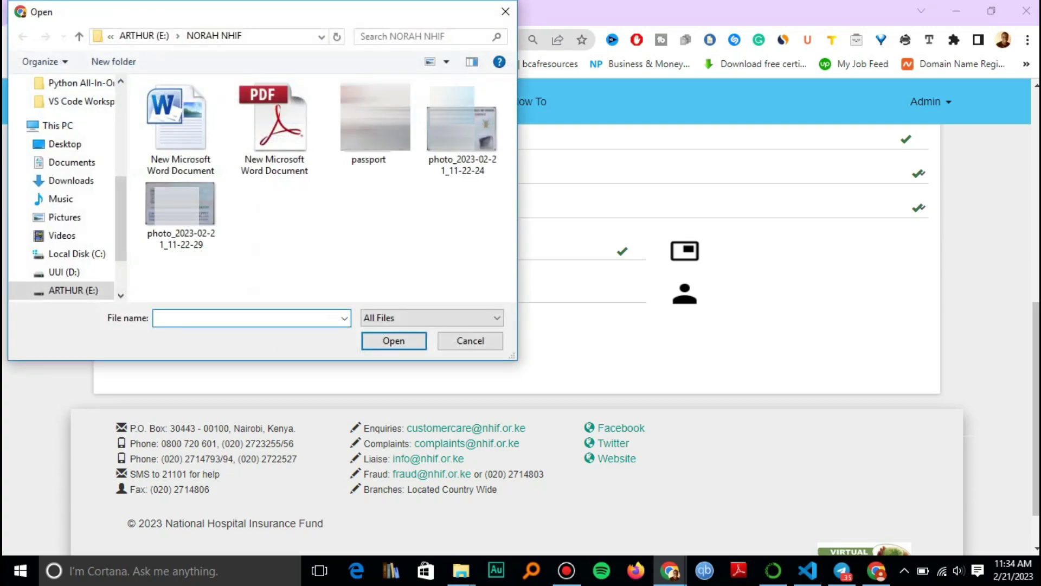
left_click(374, 122)
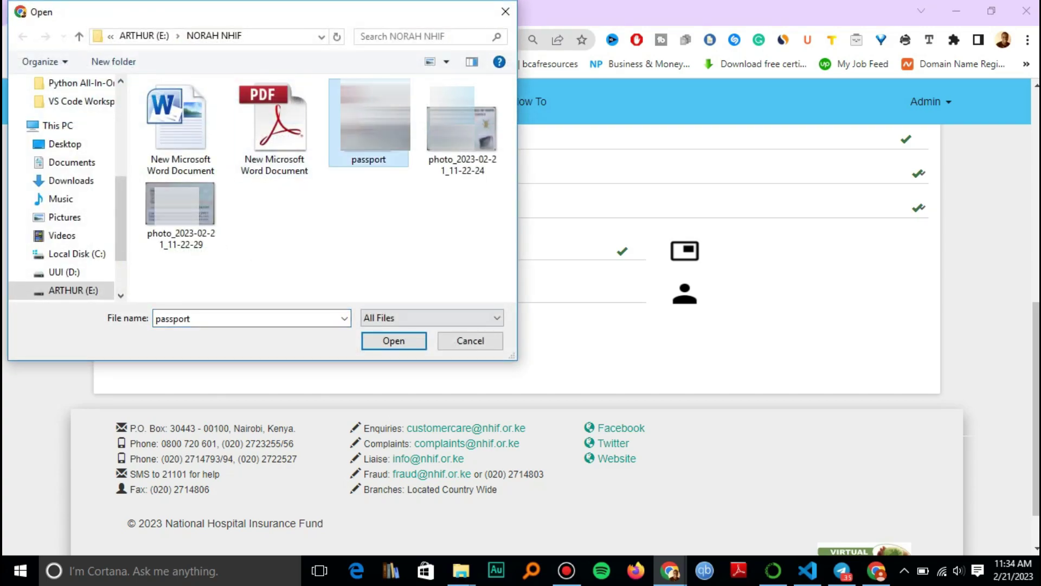
key("Return")
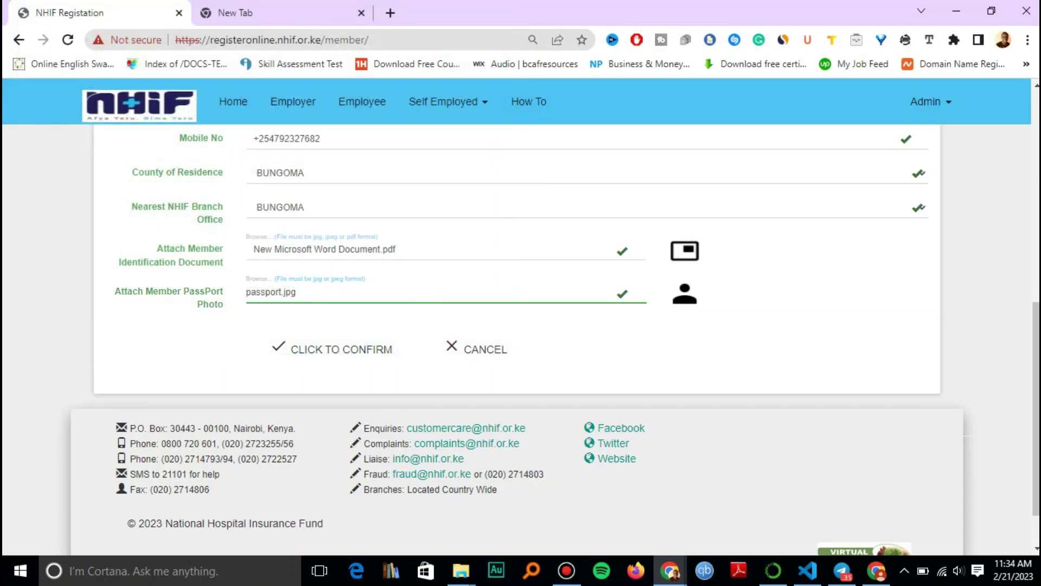
Confirm the attachments and tick the declaration checkbox.
scroll(551, 334, "down", 1)
left_click(341, 290)
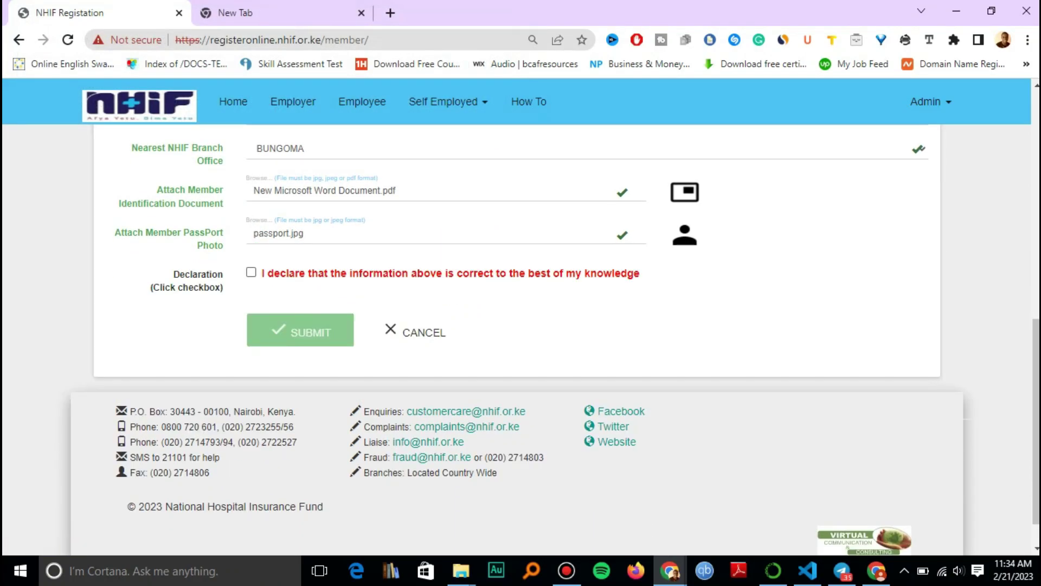
left_click(251, 271)
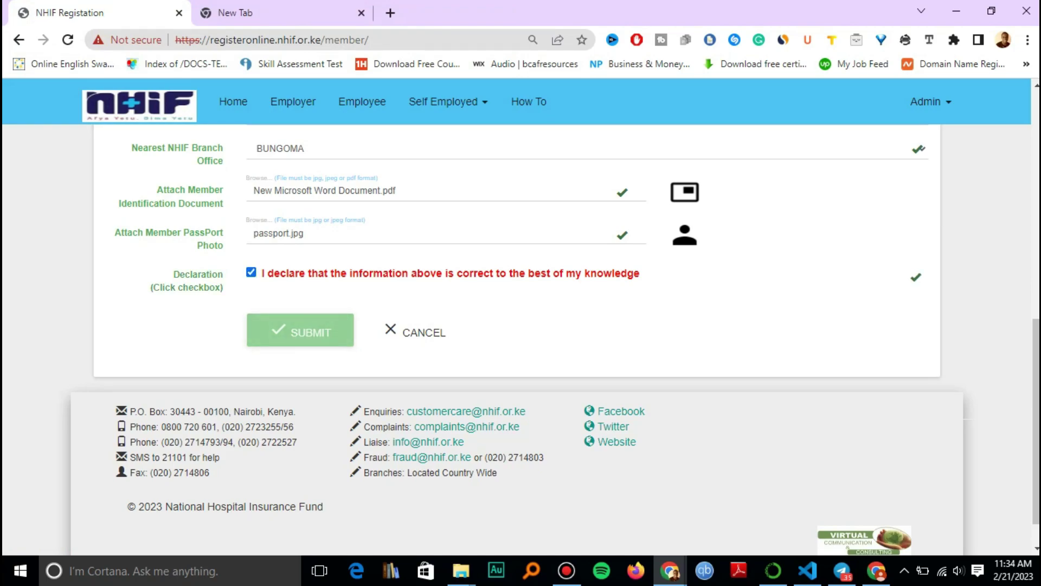
Delete the extra character from the Postal Address flagged as invalid.
scroll(521, 339, "down", 1)
scroll(520, 339, "up", 10)
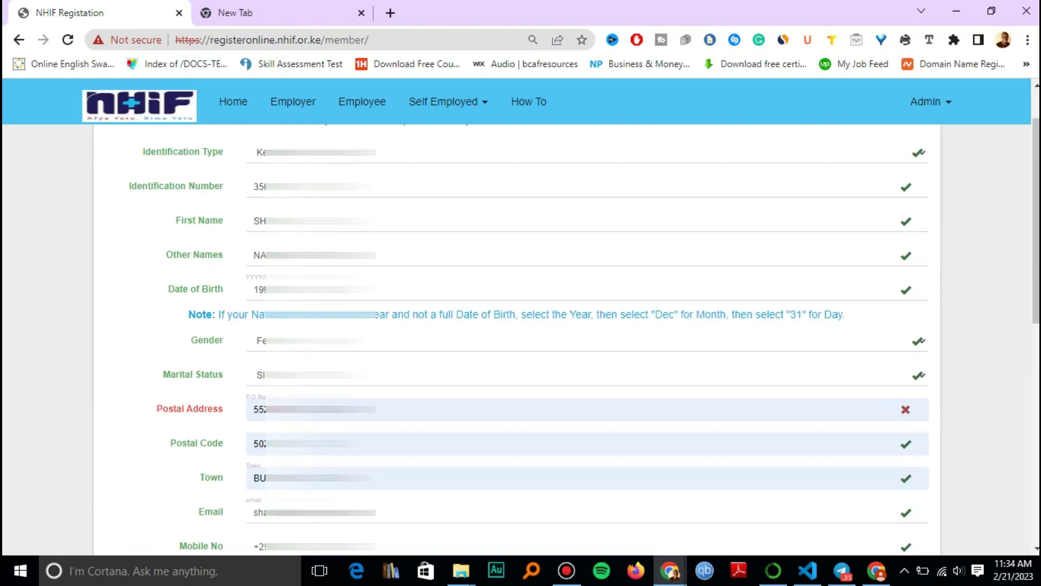
scroll(521, 339, "up", 1)
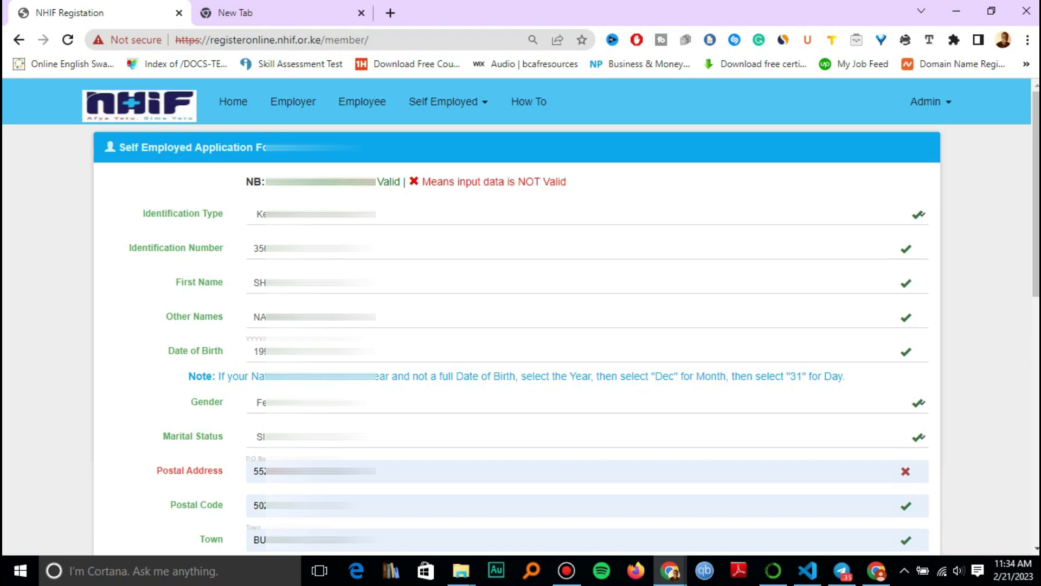
scroll(521, 339, "down", 3)
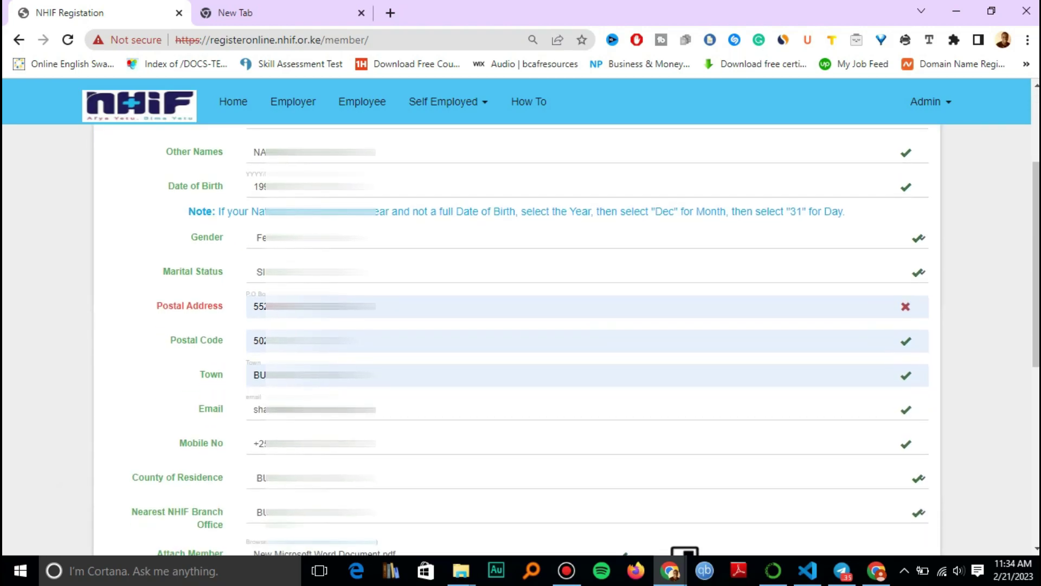
left_click(309, 306)
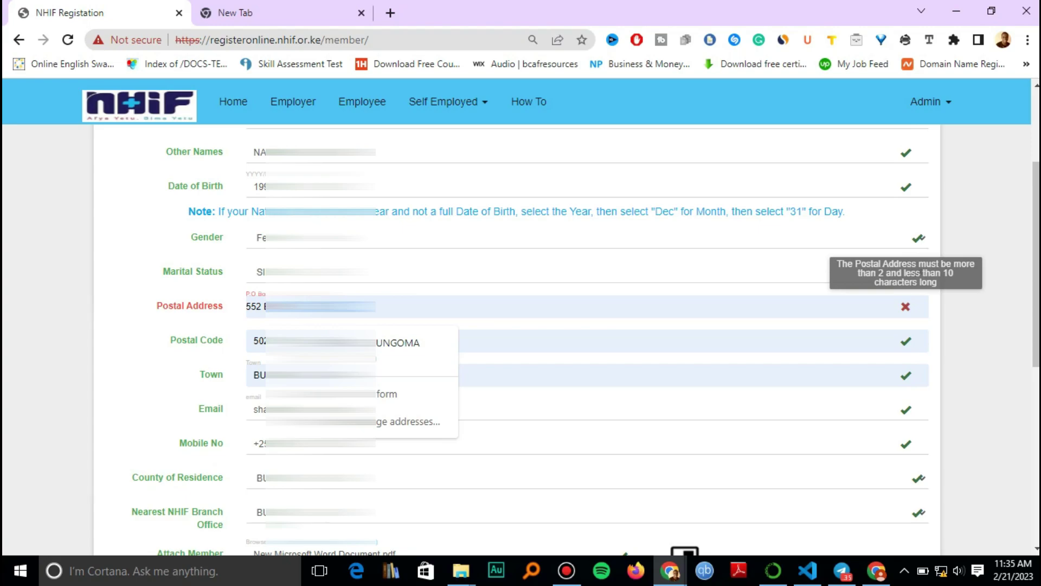
key("BackSpace")
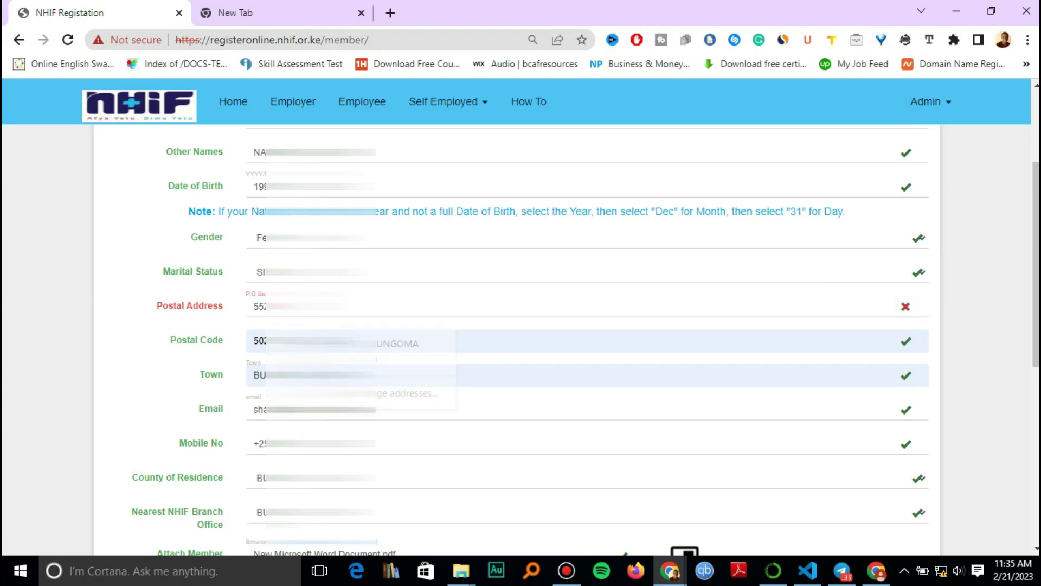
scroll(521, 325, "down", 3)
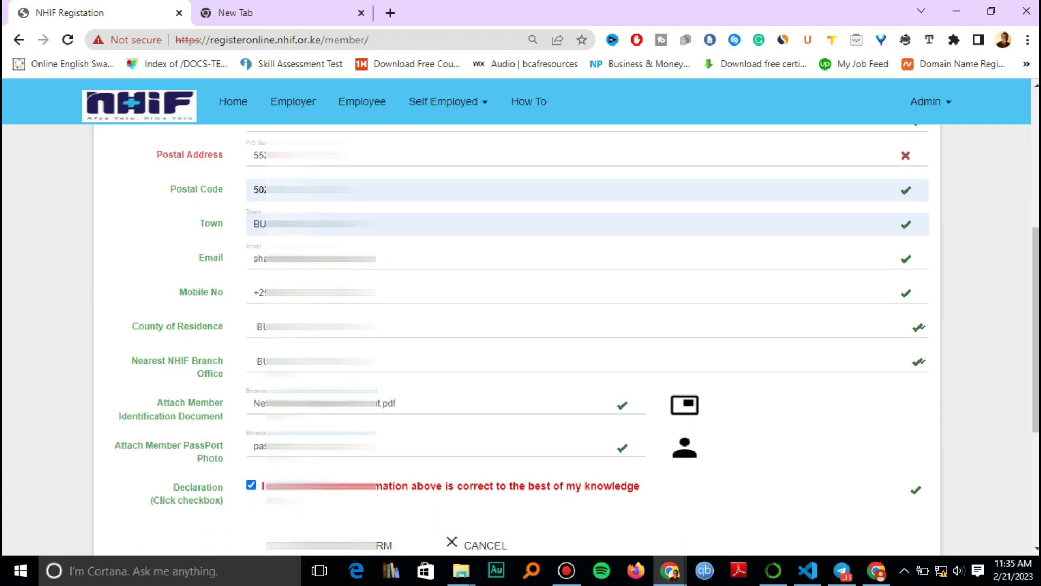
scroll(520, 341, "down", 2)
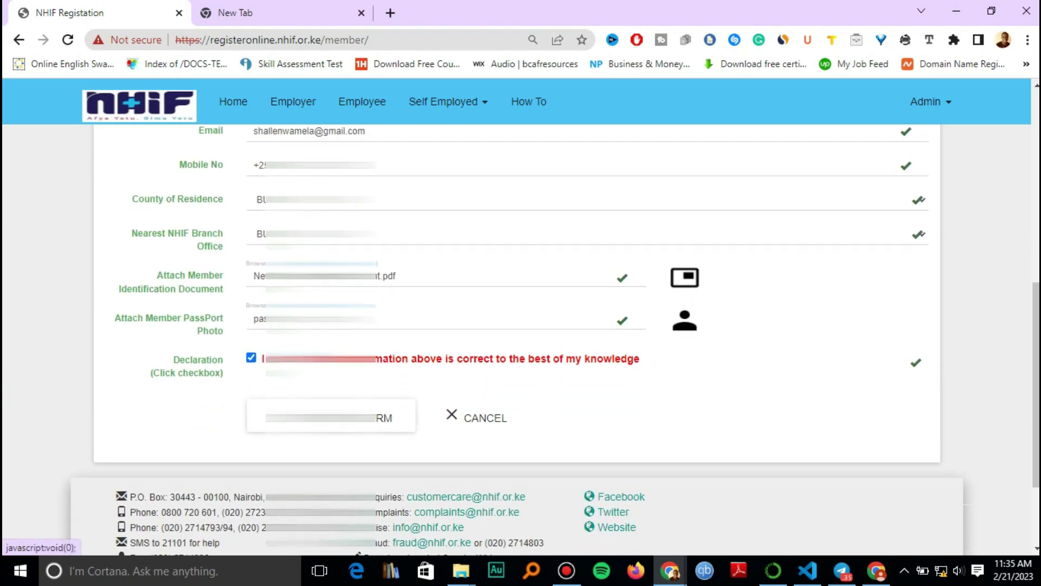
Submit the form with CONFIRM and check the validation messages.
left_click(331, 418)
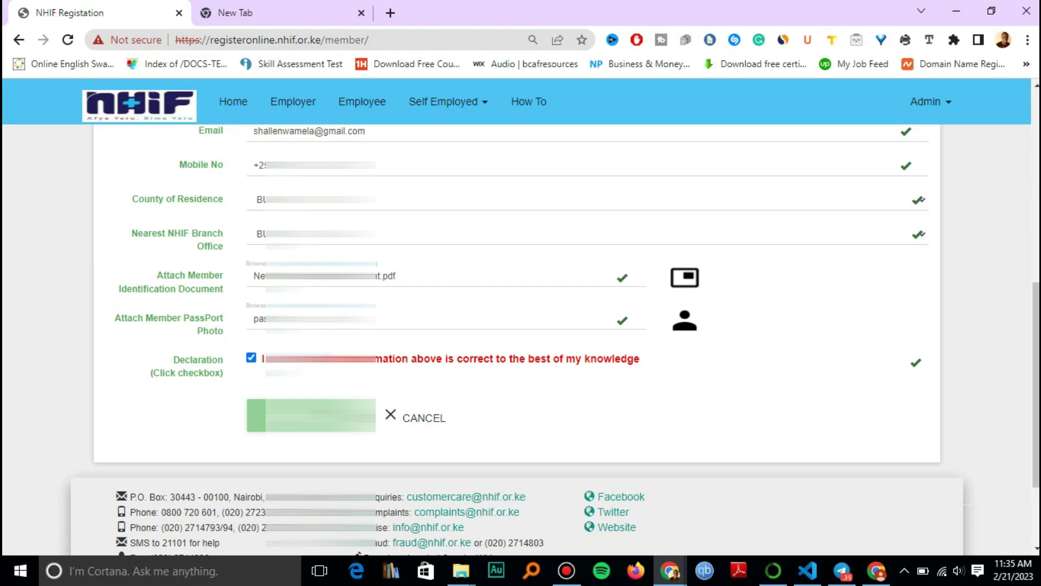
scroll(517, 339, "down", 2)
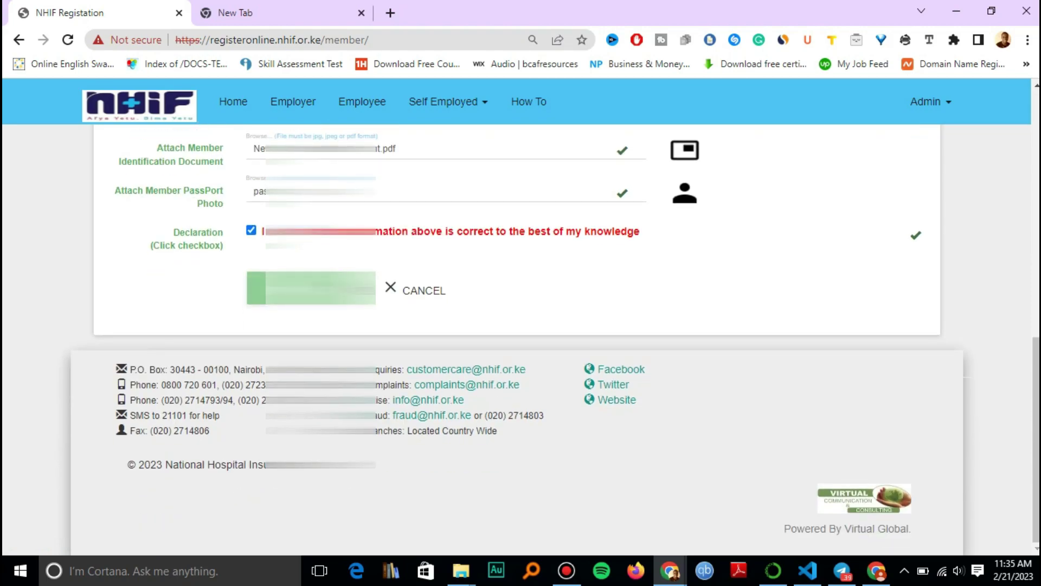
scroll(521, 337, "up", 10)
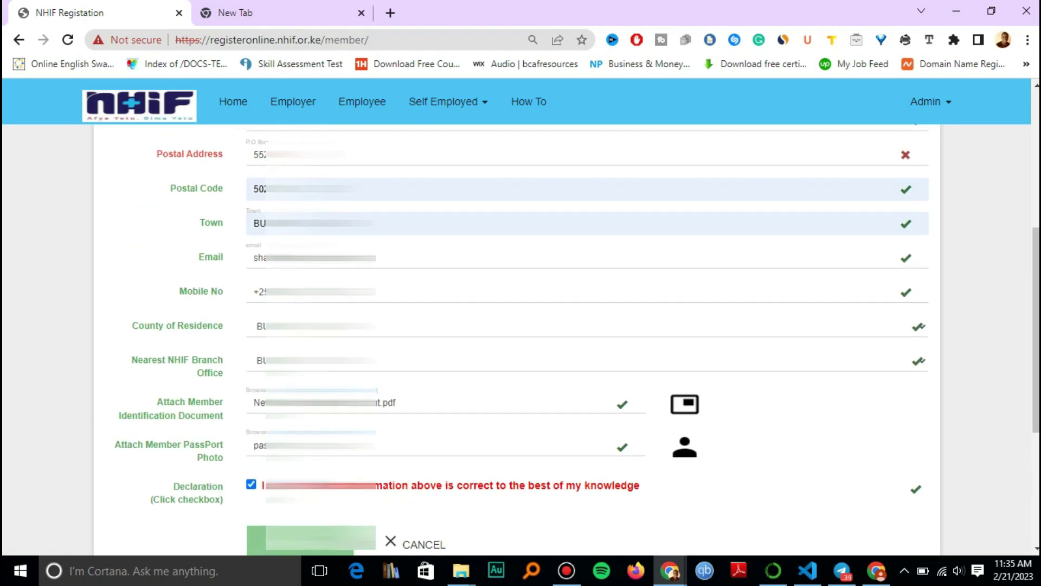
scroll(521, 336, "down", 10)
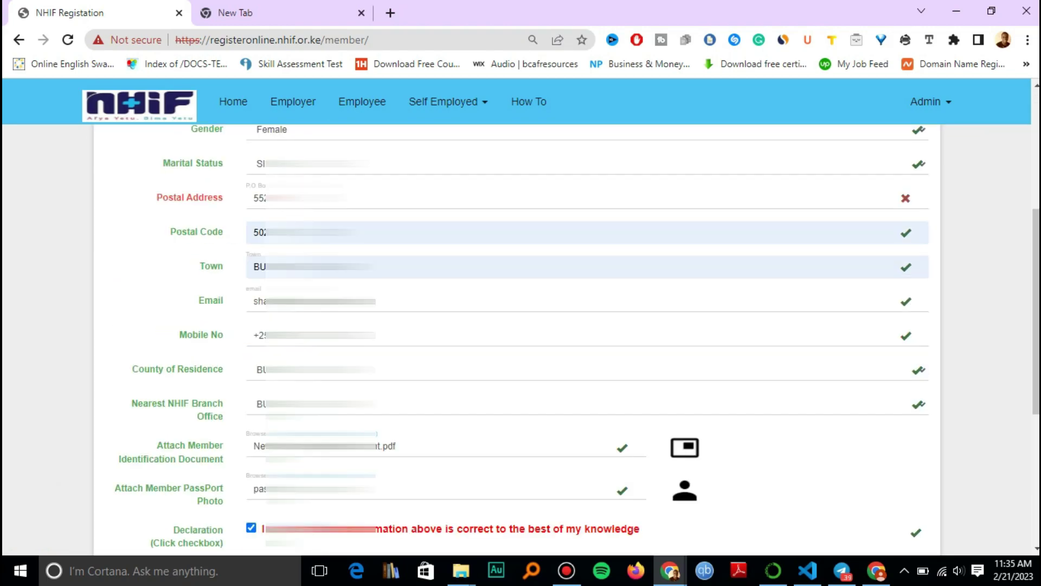
scroll(521, 336, "up", 4)
scroll(521, 336, "up", 4)
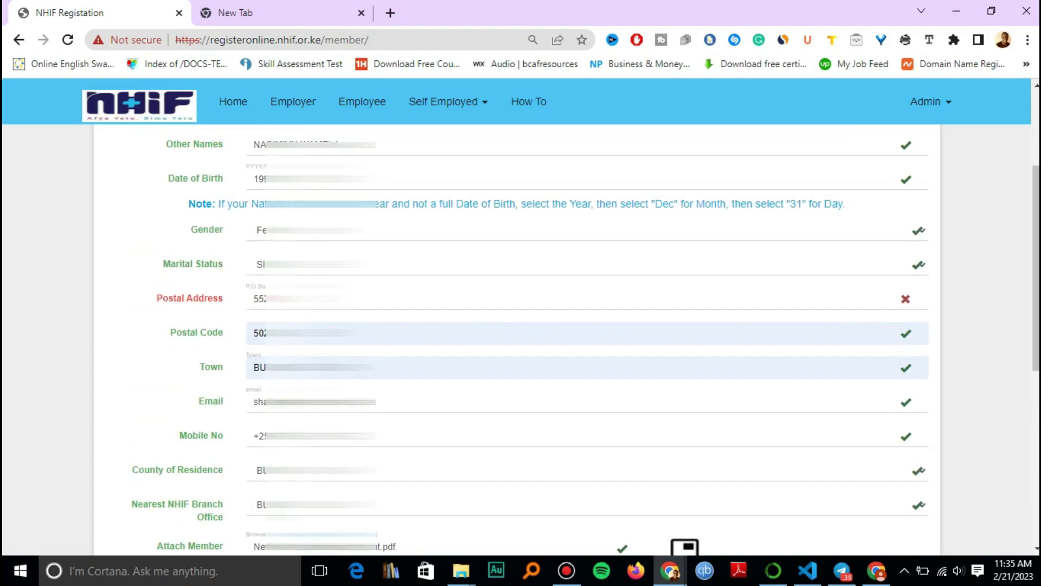
Remove the Postal Address trailing space, re-tick the declaration and click CONFIRM again.
left_click(264, 299)
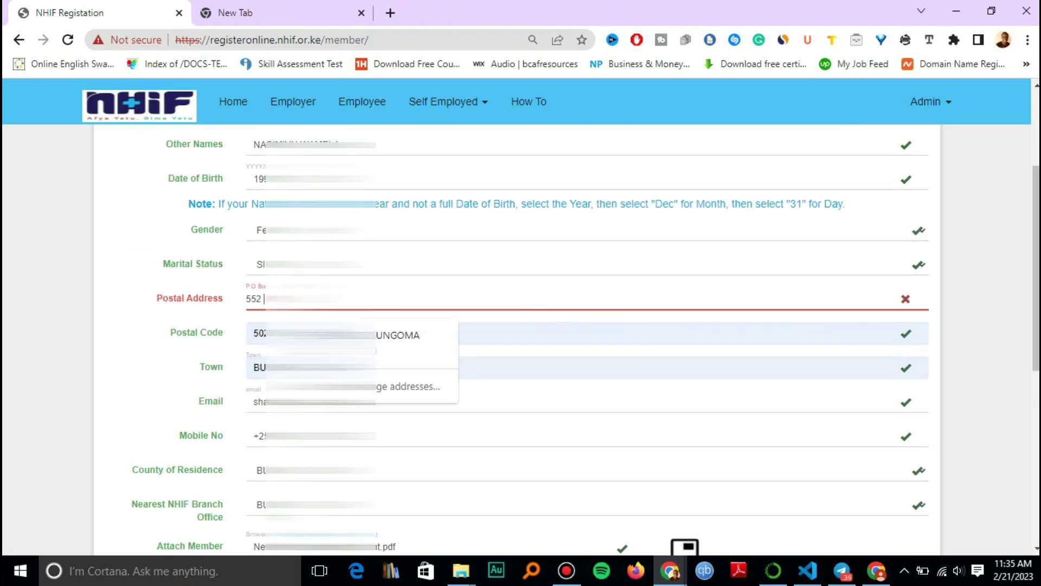
key("BackSpace")
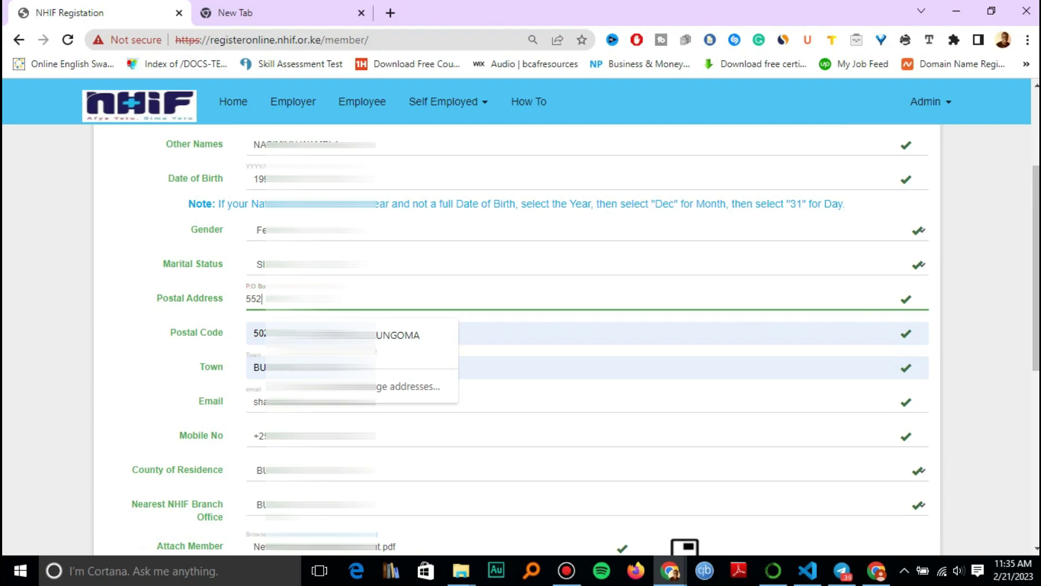
scroll(521, 336, "down", 7)
left_click(251, 245)
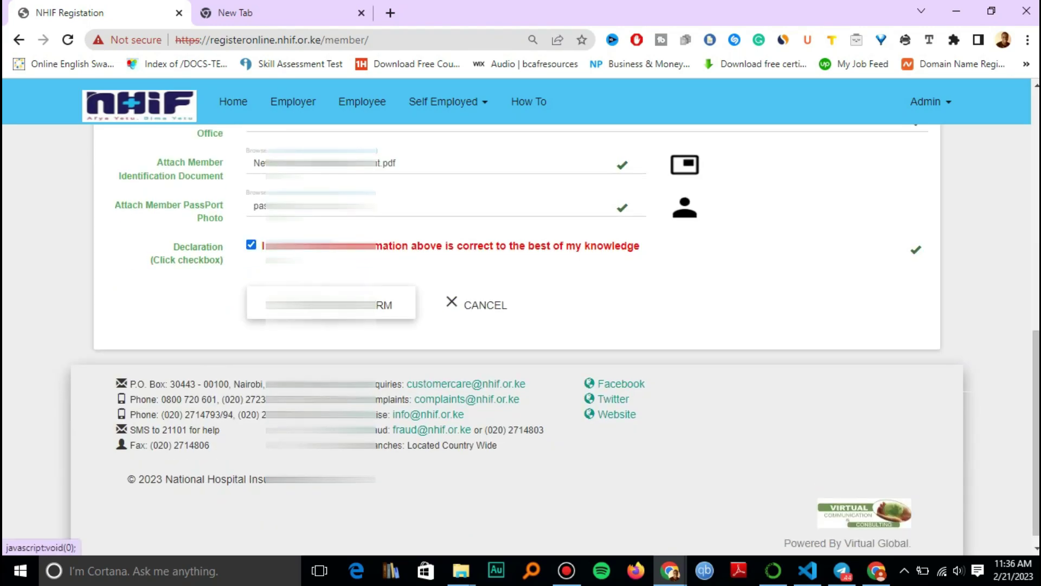
left_click(324, 304)
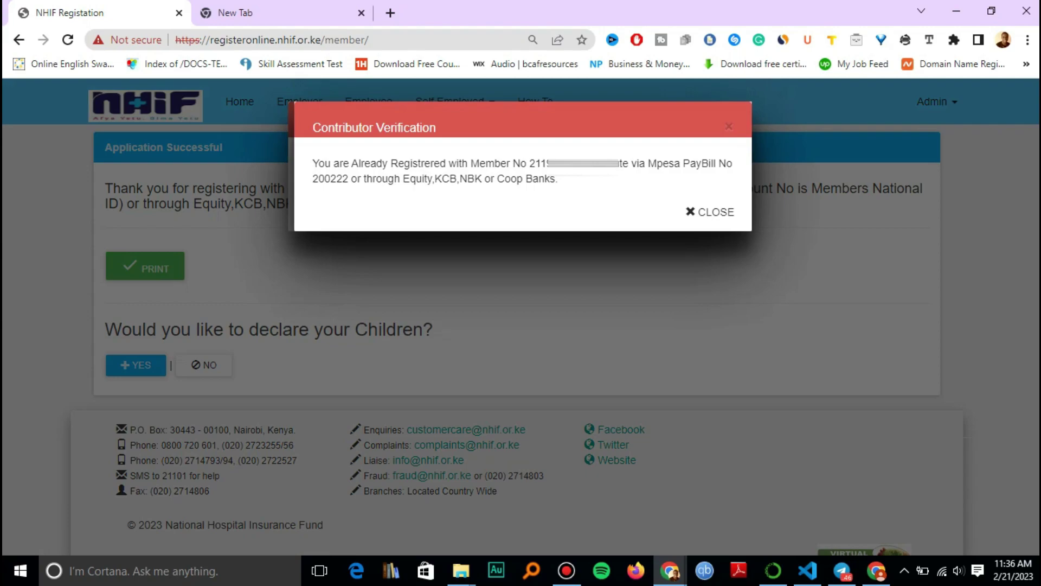
Copy the member number from the registration result message.
double_click(552, 163)
key("ctrl+c")
right_click(554, 163)
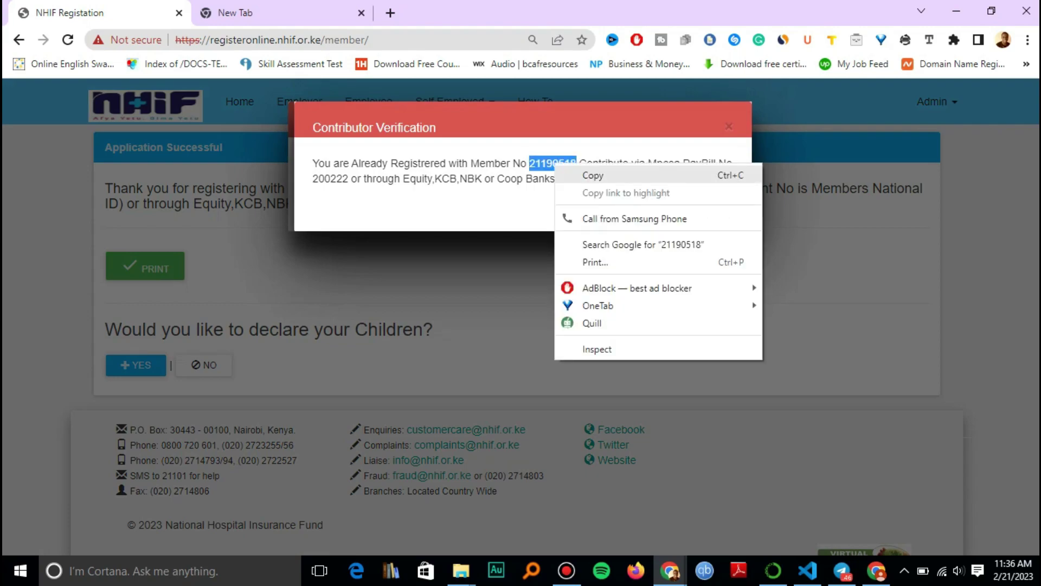
left_click(593, 176)
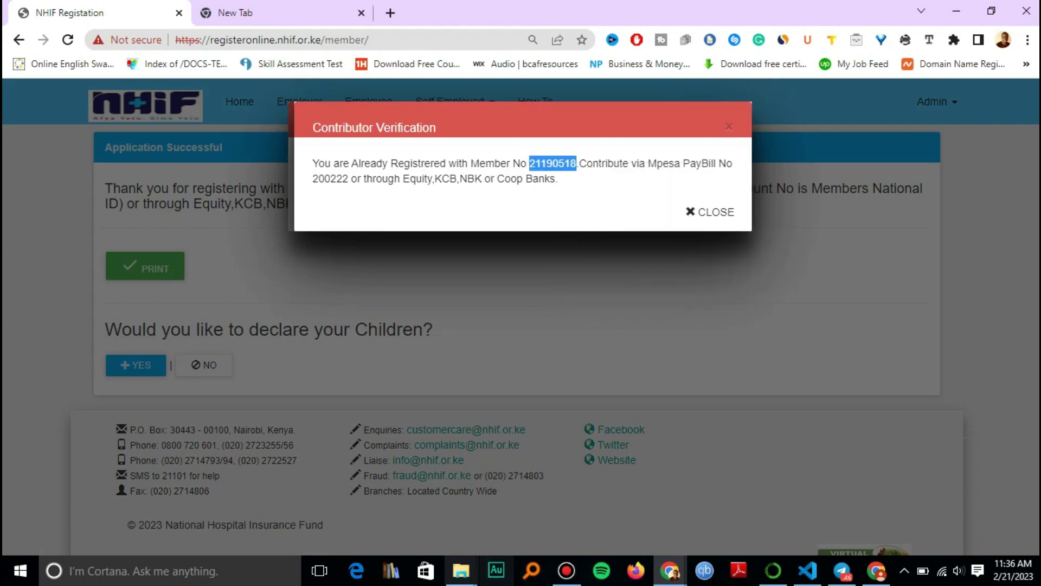
Create a new text document in the folder with the ID and photo files and open it.
mouse_move(461, 571)
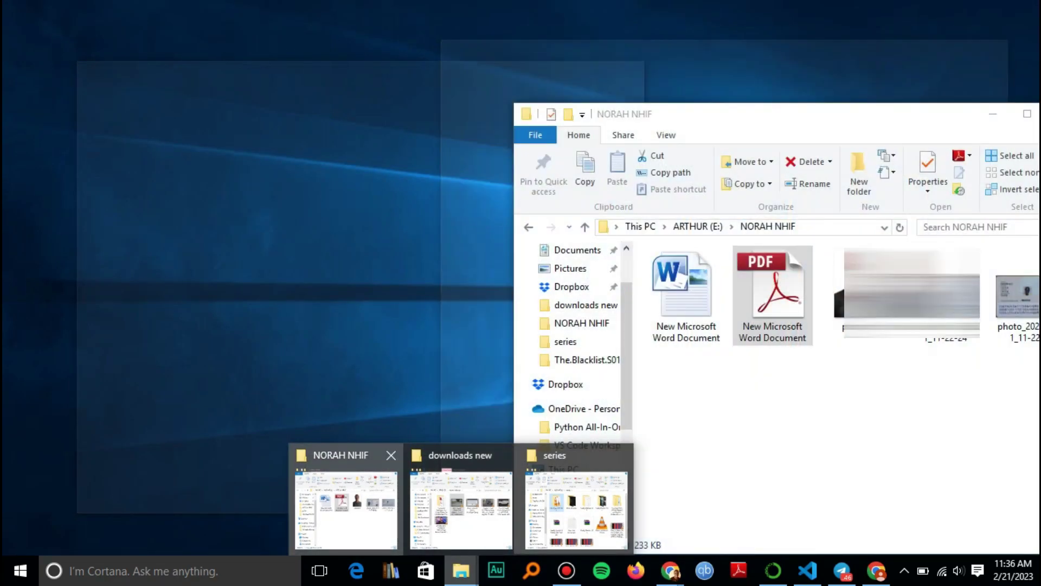
left_click(346, 505)
right_click(783, 411)
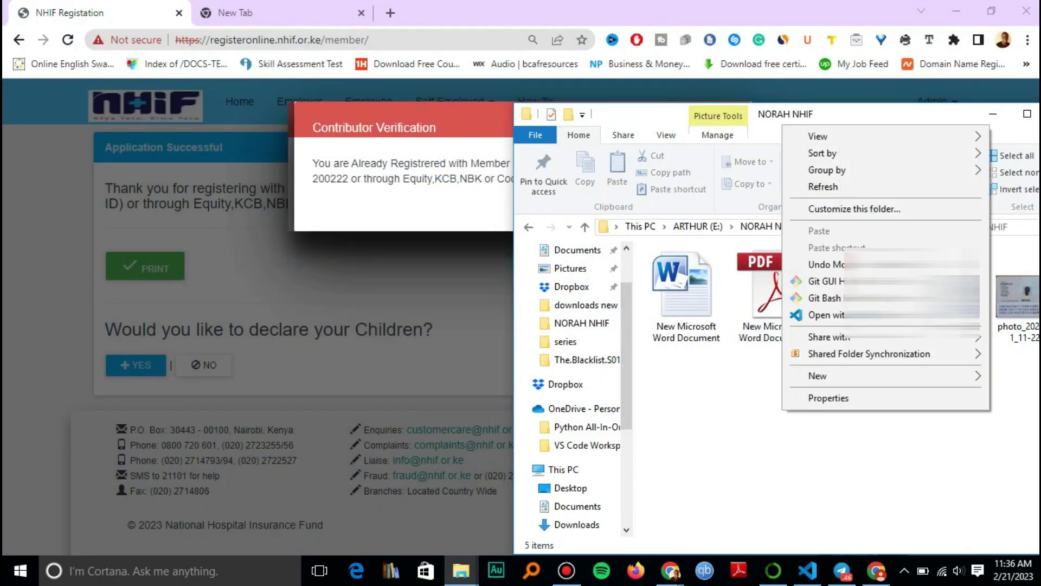
mouse_move(817, 375)
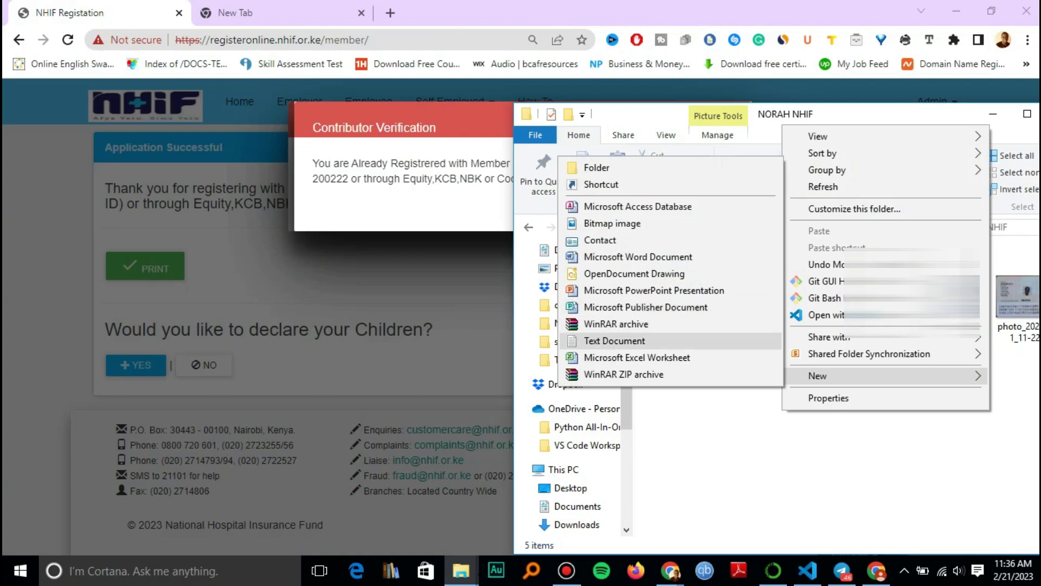
left_click(610, 341)
key("Return")
Paste the member number into Notepad, then add the copied verification message below it.
key("ctrl+v")
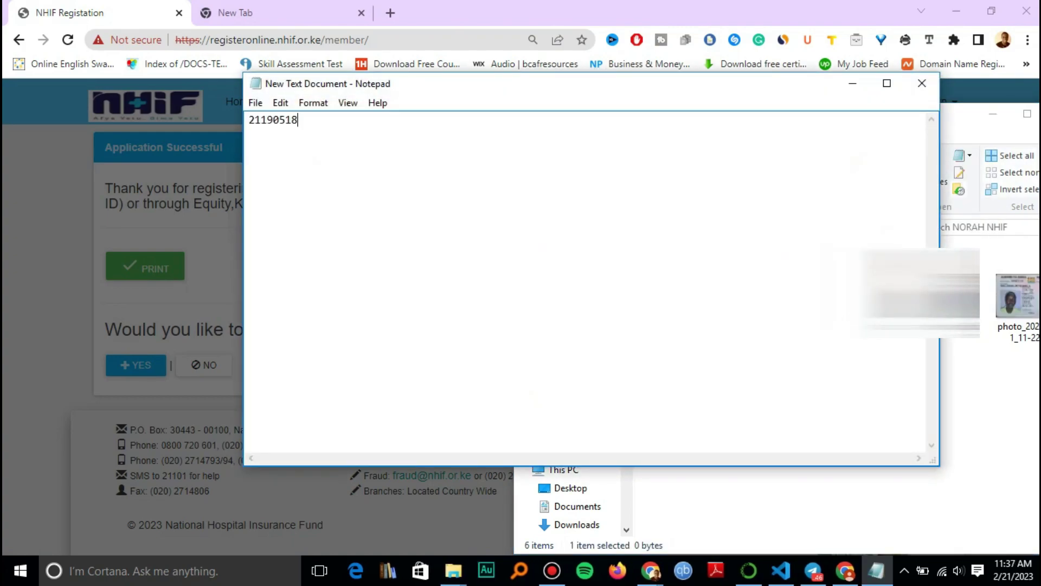
key("alt+Tab")
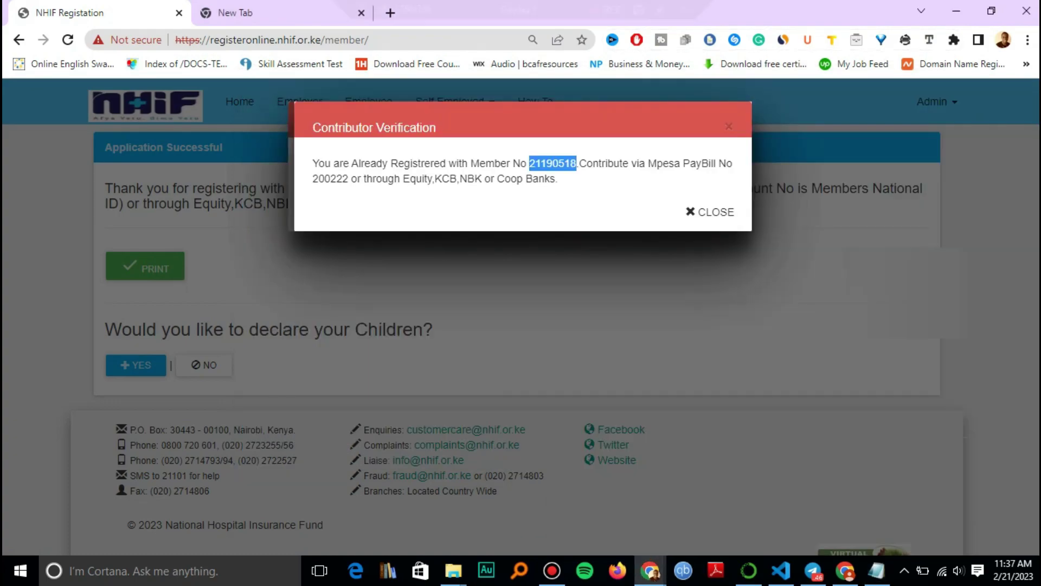
mouse_move(558, 179)
left_mouse_down()
mouse_move(373, 178)
mouse_move(318, 163)
left_mouse_up()
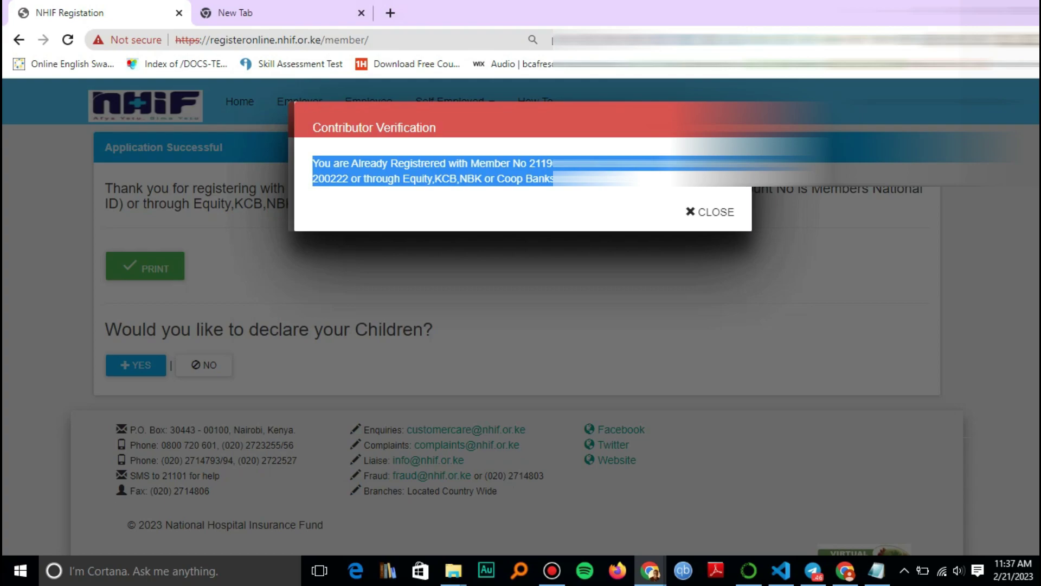
right_click(318, 163)
left_click(347, 174)
left_click(877, 571)
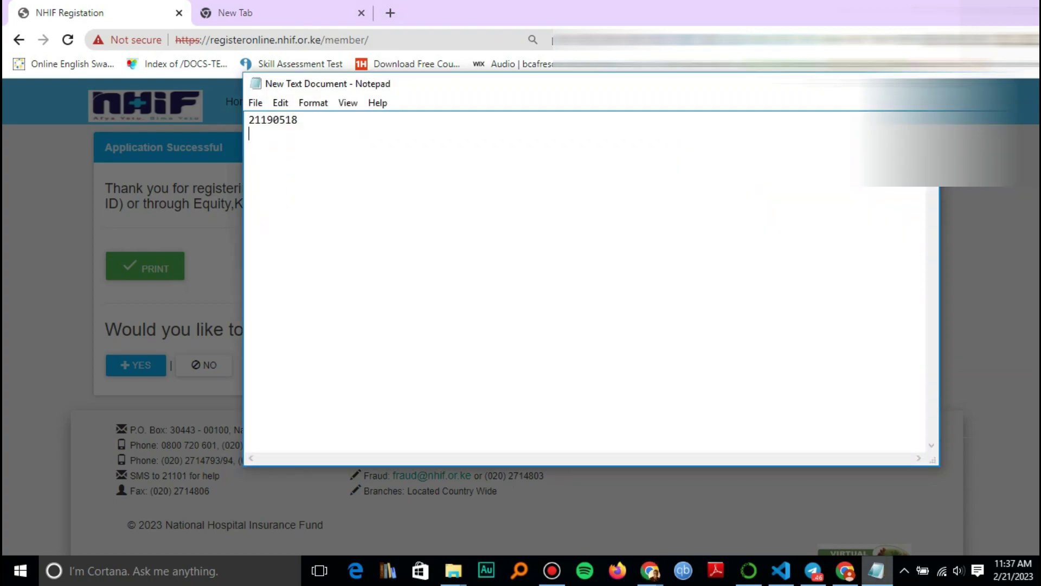
key("ctrl+v")
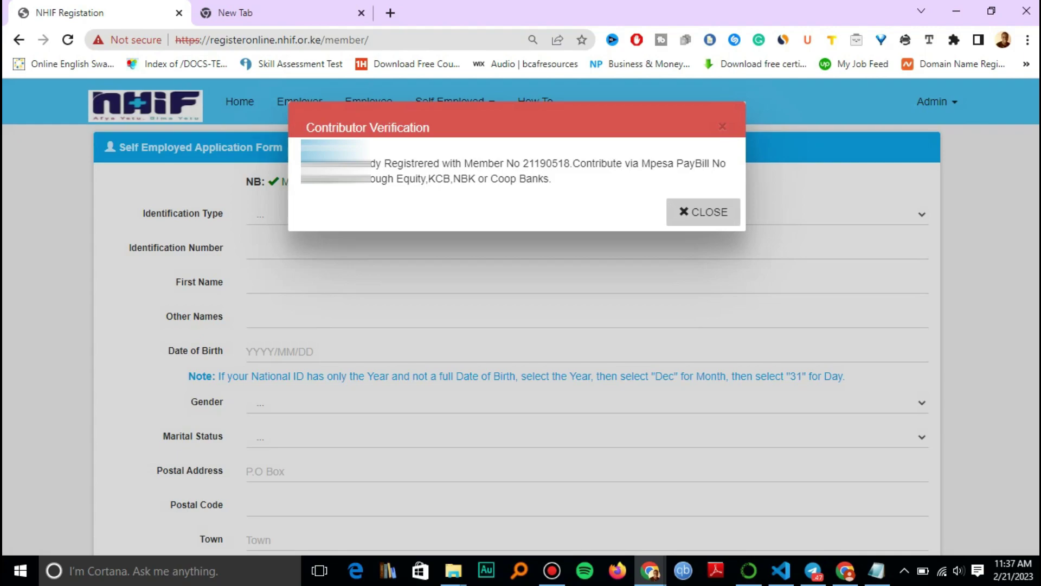
Close the Contributor Verification notice and the unused New Tab.
left_click(704, 212)
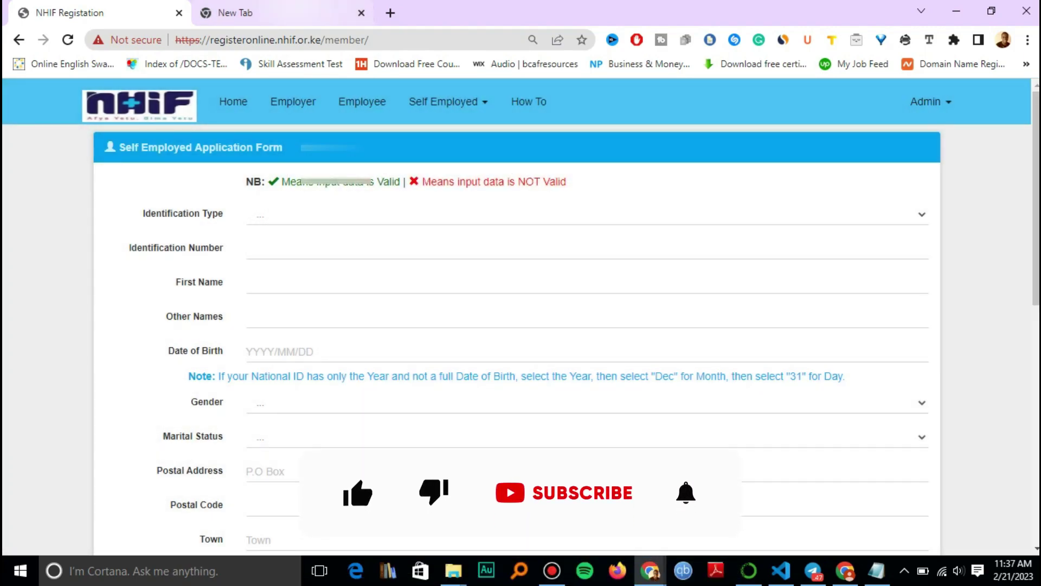
left_click(361, 13)
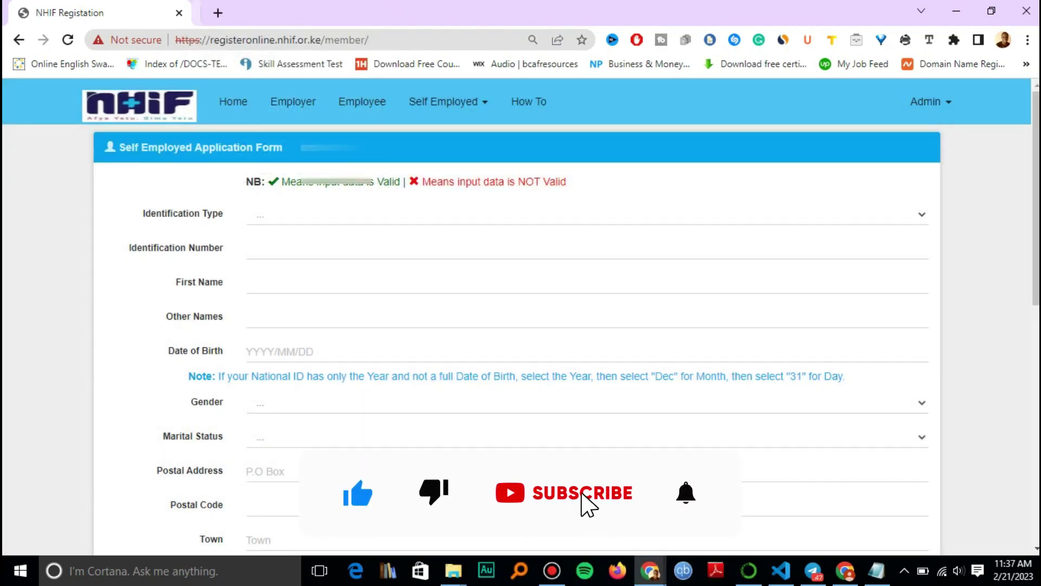